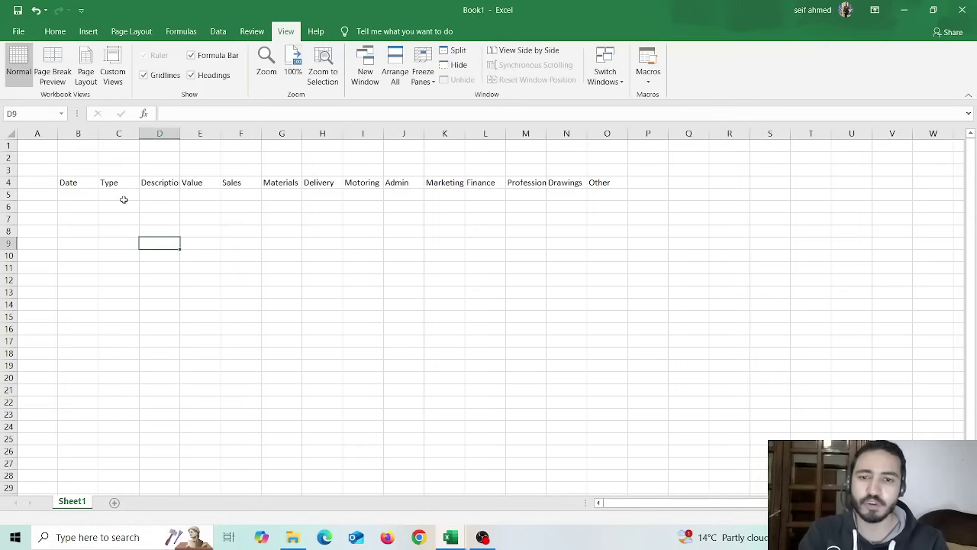
Step: Select the row-4 headers and first entry cells to check which header names are cut off
left_click(77, 189)
left_click_drag(77, 189, 112, 186)
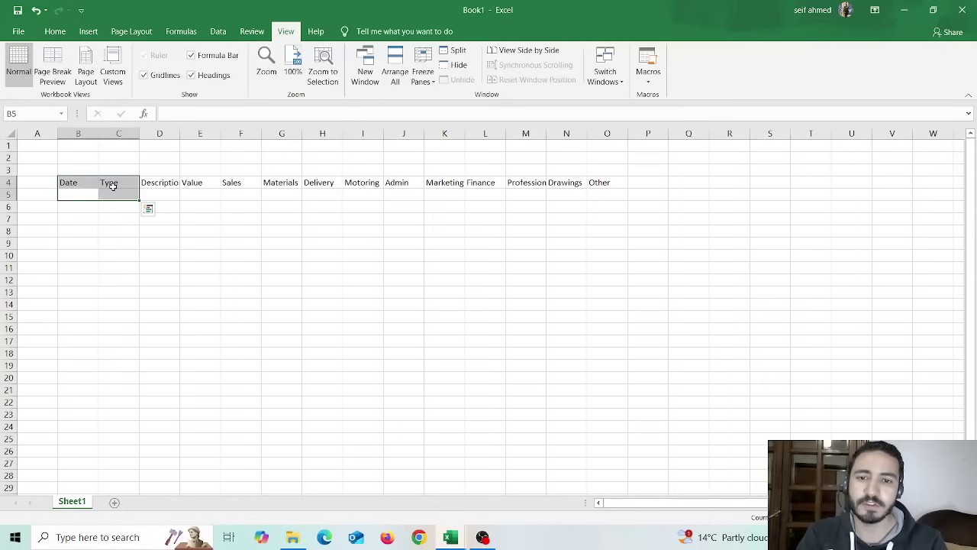
left_click(152, 185)
left_click(196, 184)
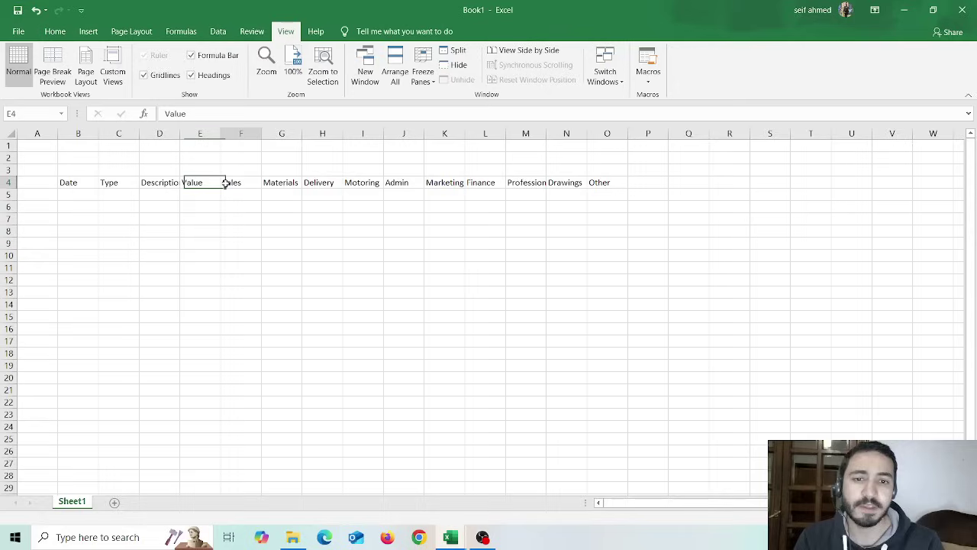
left_click_drag(226, 183, 450, 181)
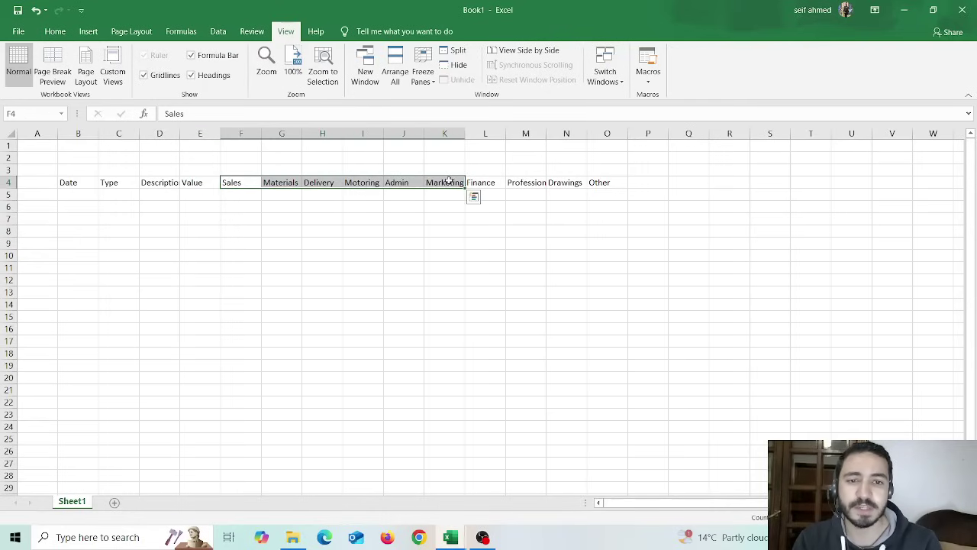
left_click(199, 182)
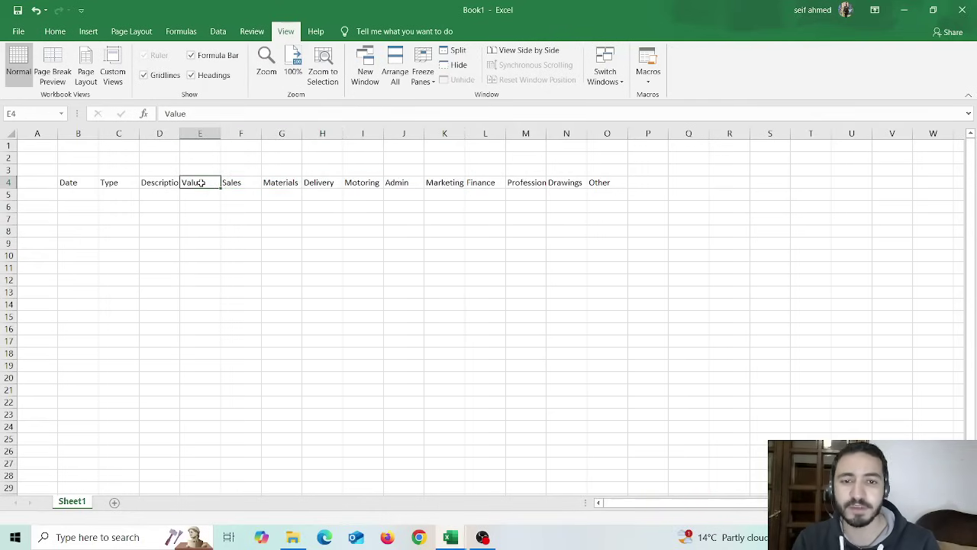
left_click(240, 193)
left_click(270, 193)
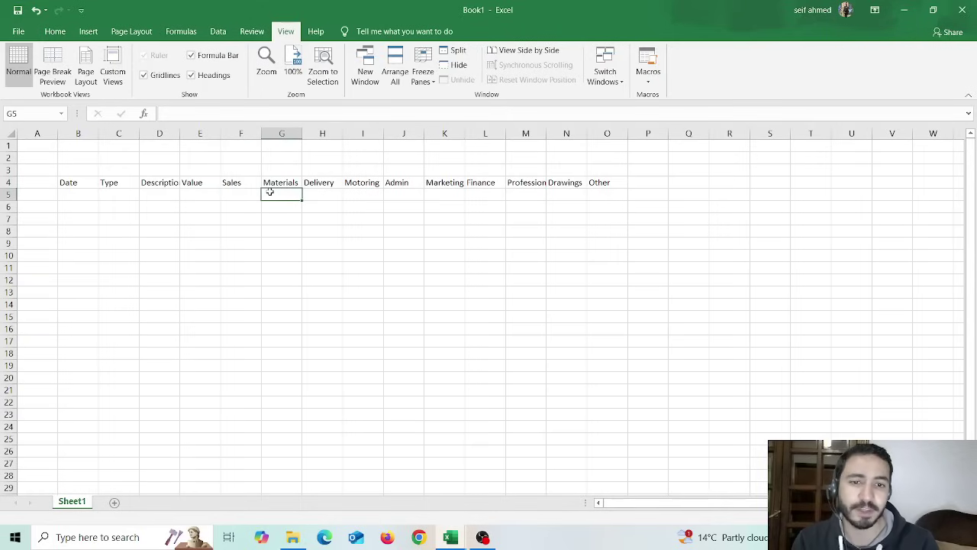
left_click(326, 193)
left_click_drag(352, 195, 271, 194)
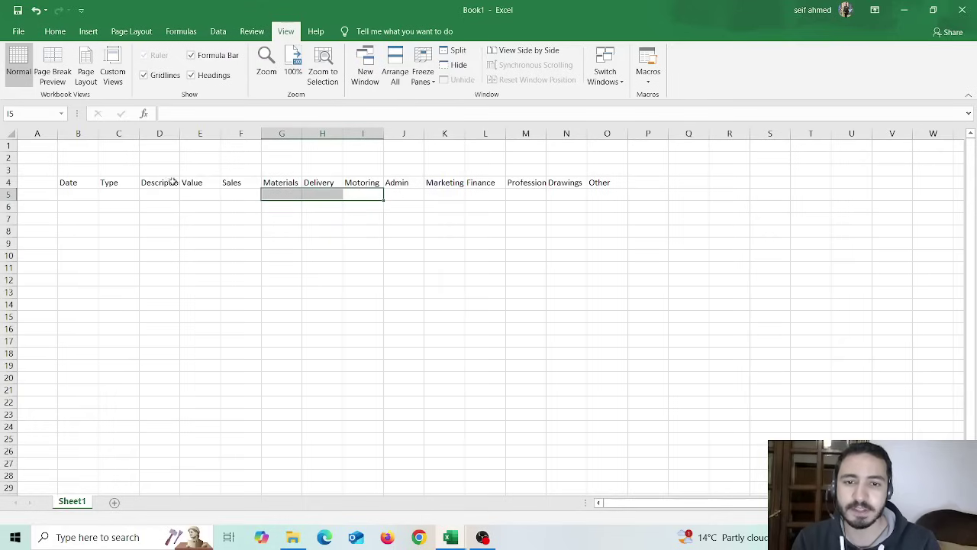
Step: AutoFit columns D, K and M to the Description, Marketing and Professional headers
double_click(180, 133)
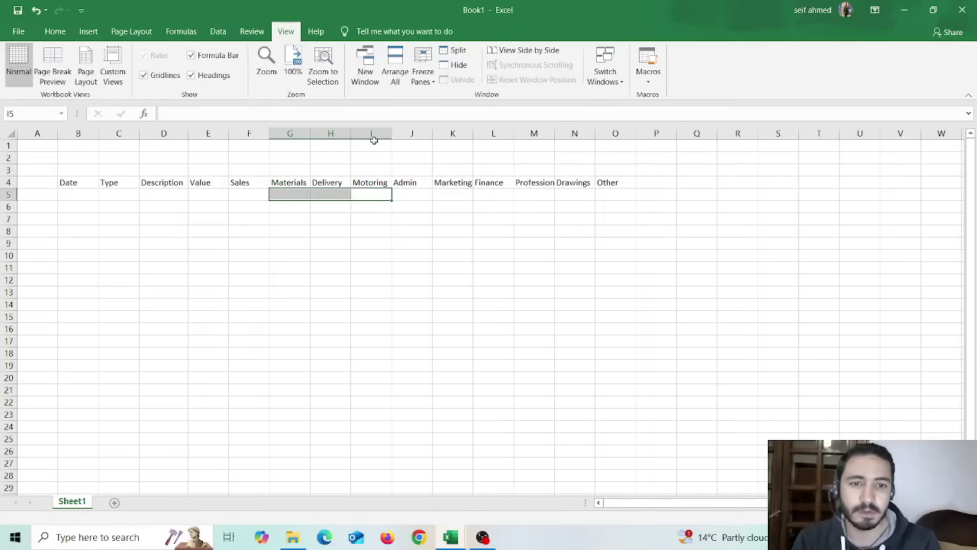
double_click(473, 133)
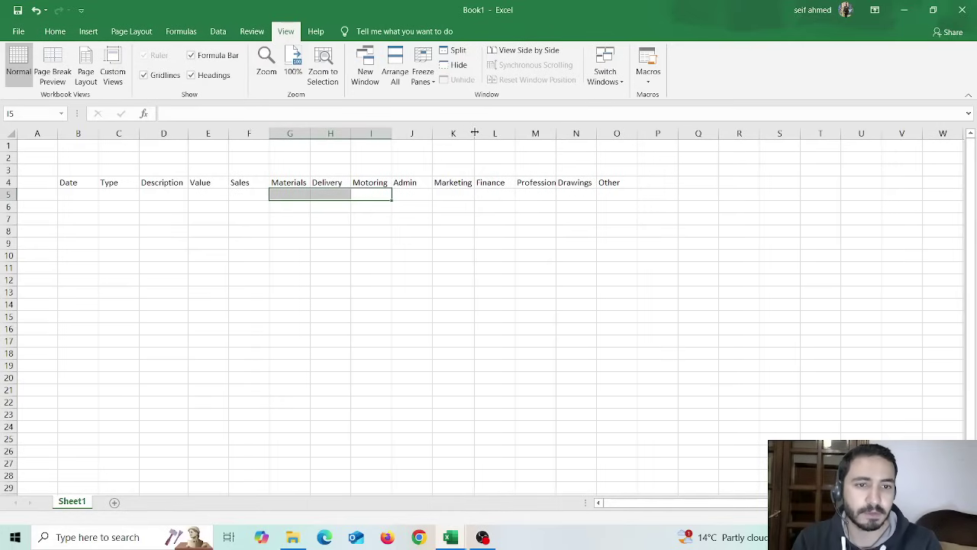
double_click(555, 133)
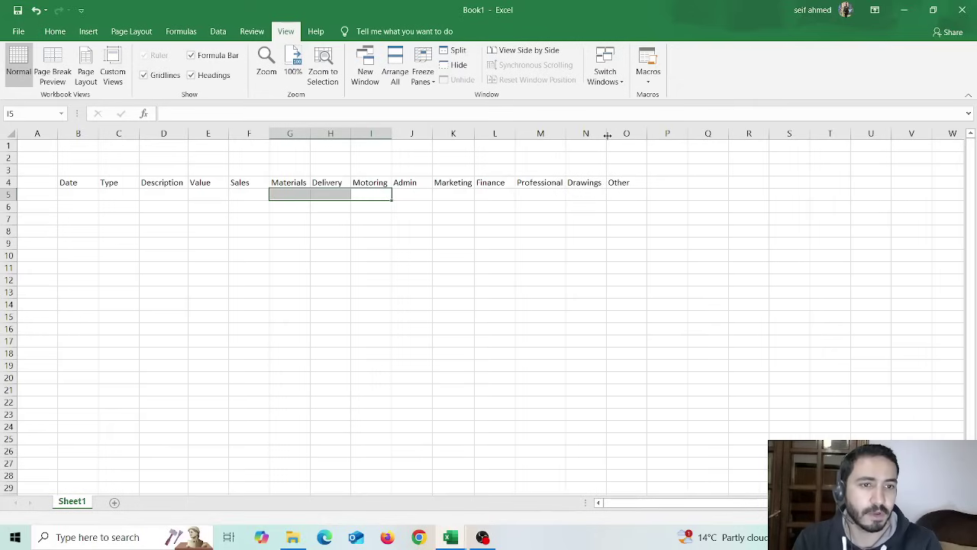
Step: Apply Middle Align and Center to the whole sheet, then select the header block through row 20
left_click(444, 246)
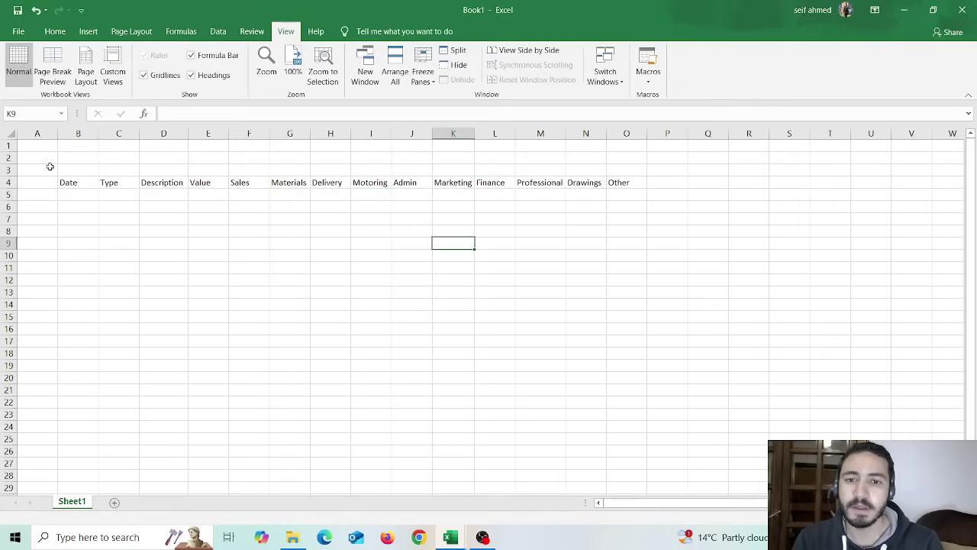
left_click(74, 182)
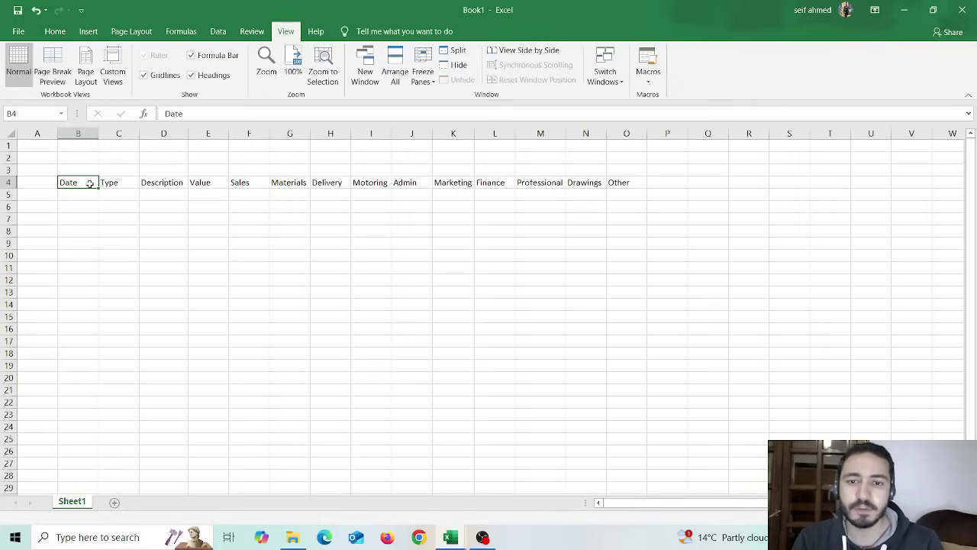
left_click(9, 131)
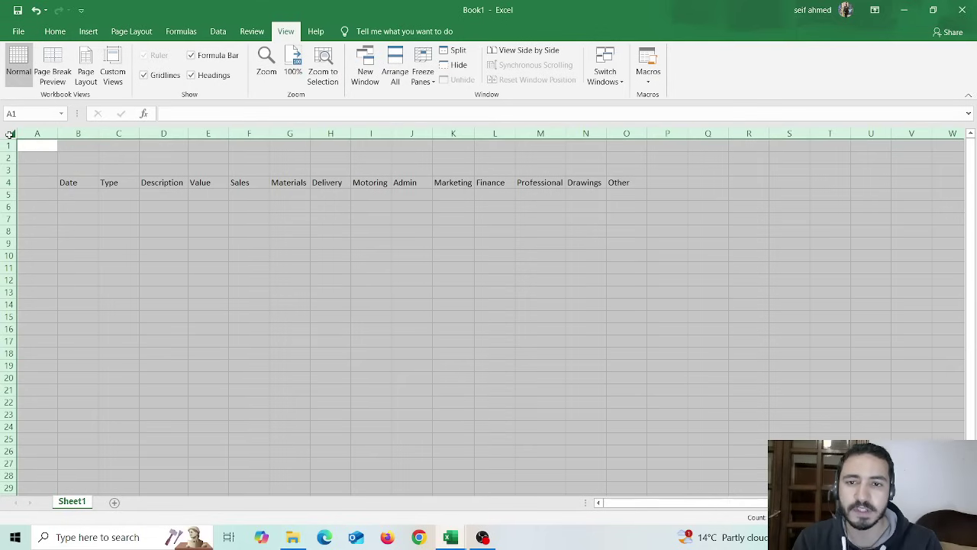
left_click(54, 31)
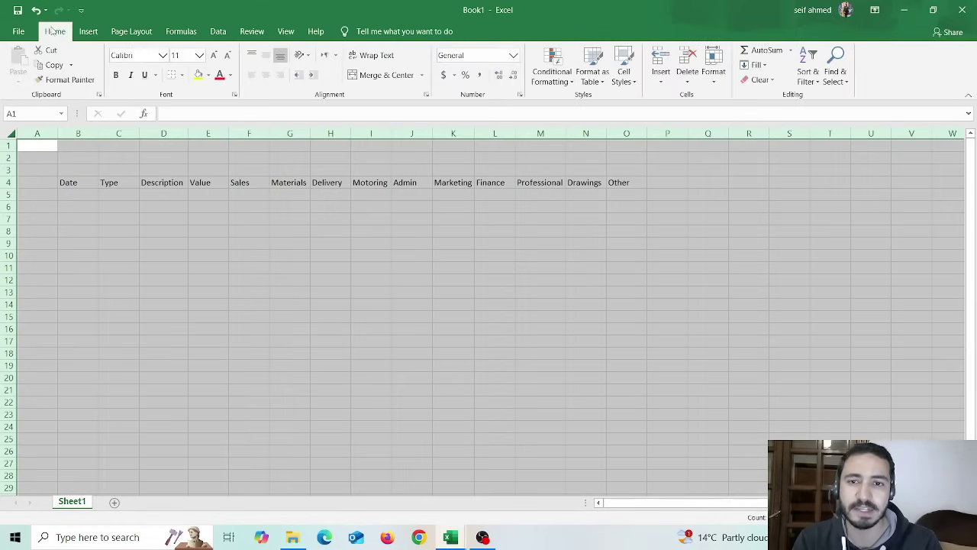
left_click(265, 56)
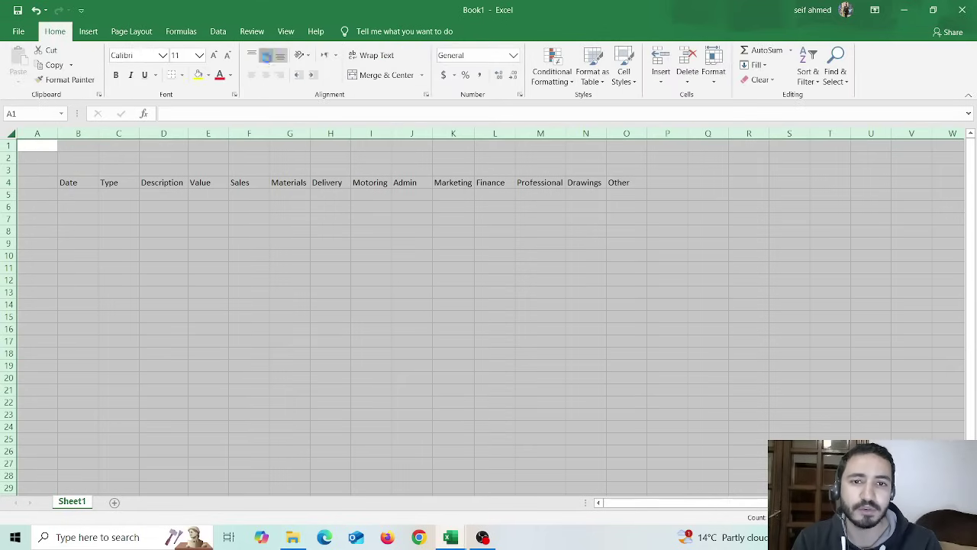
left_click(266, 75)
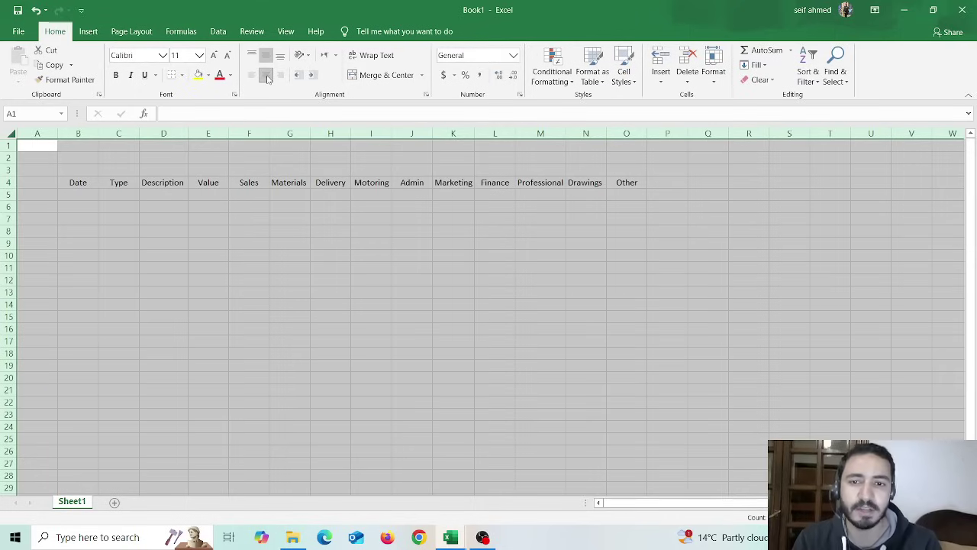
left_click(179, 222)
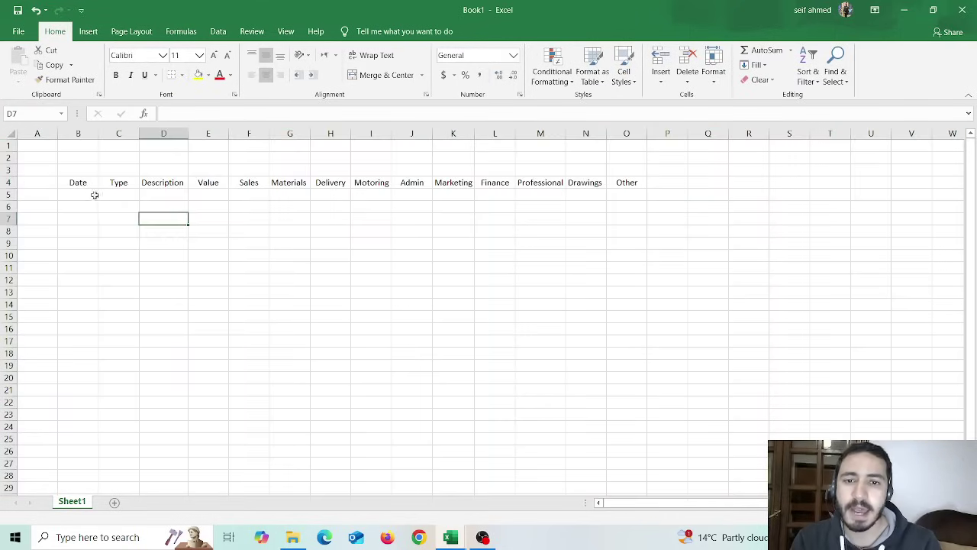
left_click_drag(85, 185, 619, 384)
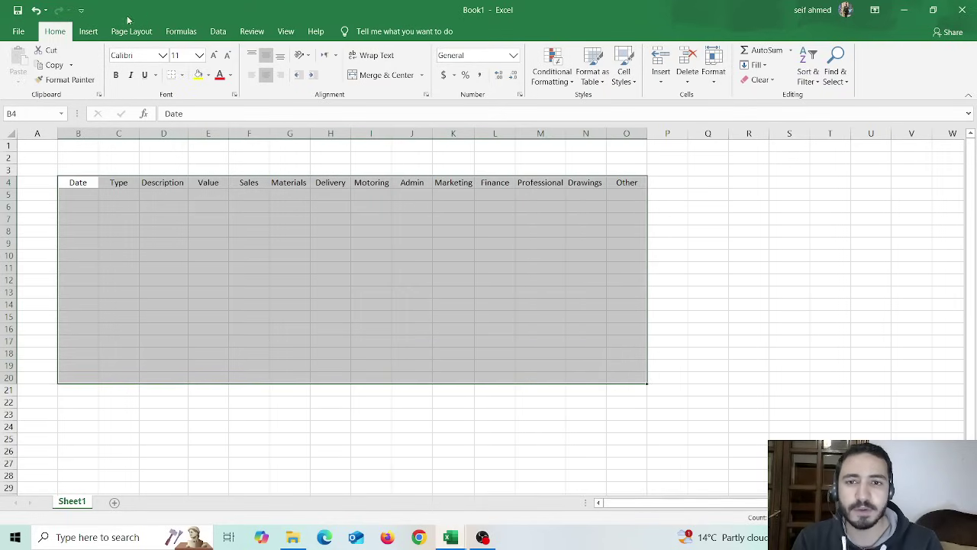
Step: Convert the selected range to a table with headers and apply the black-header, grey-banded style
left_click(87, 32)
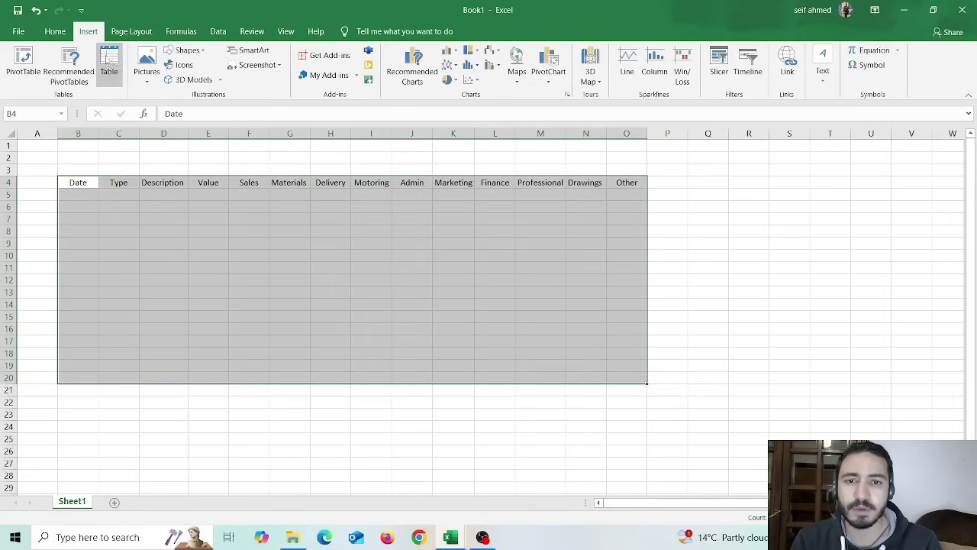
left_click(110, 63)
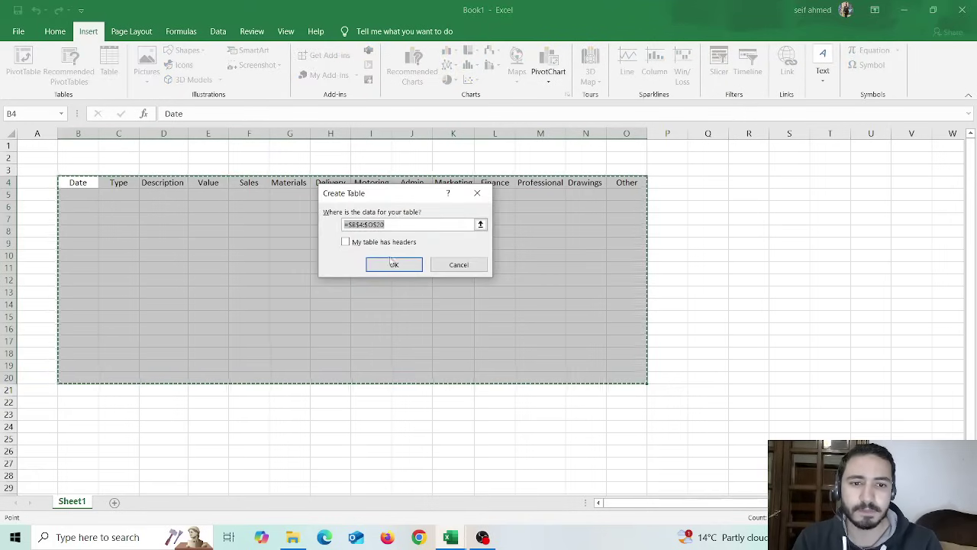
left_click(367, 242)
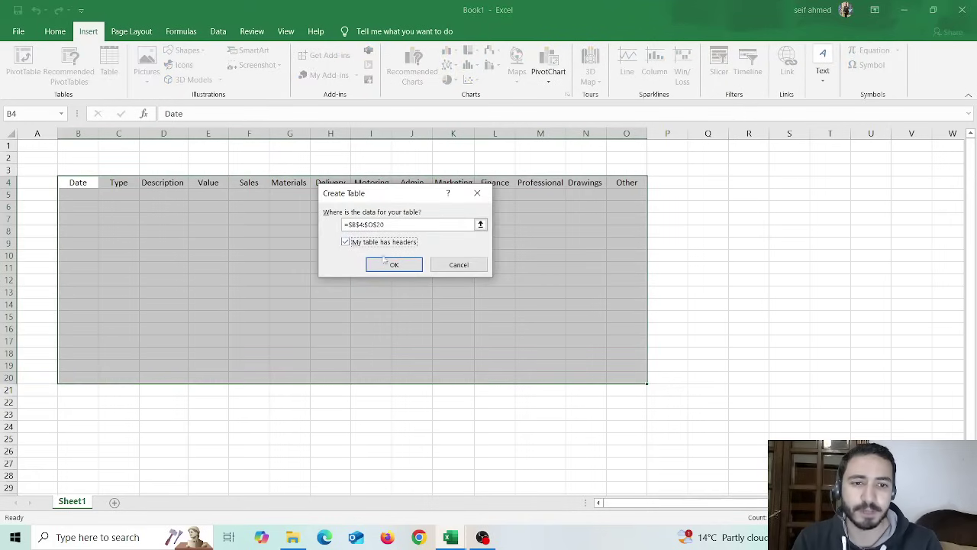
left_click(388, 263)
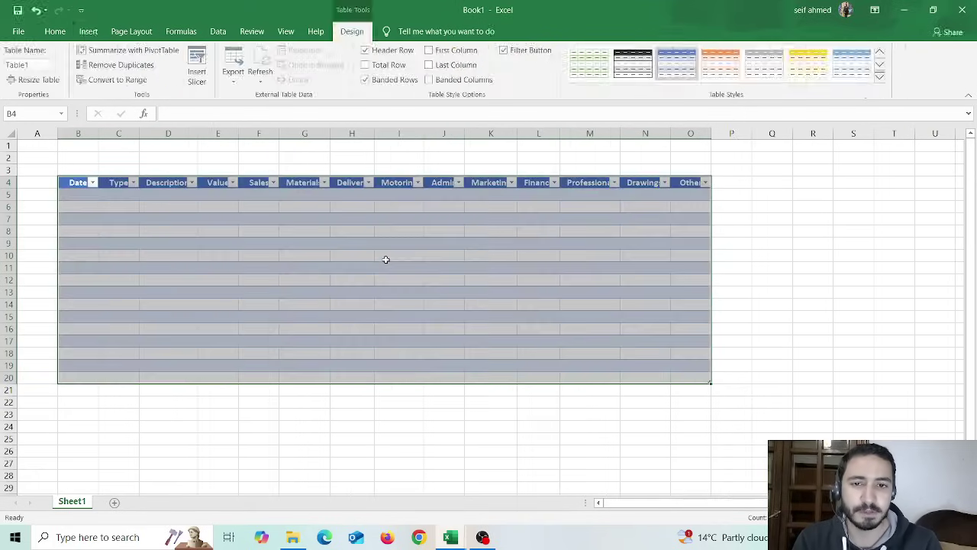
left_click(293, 294)
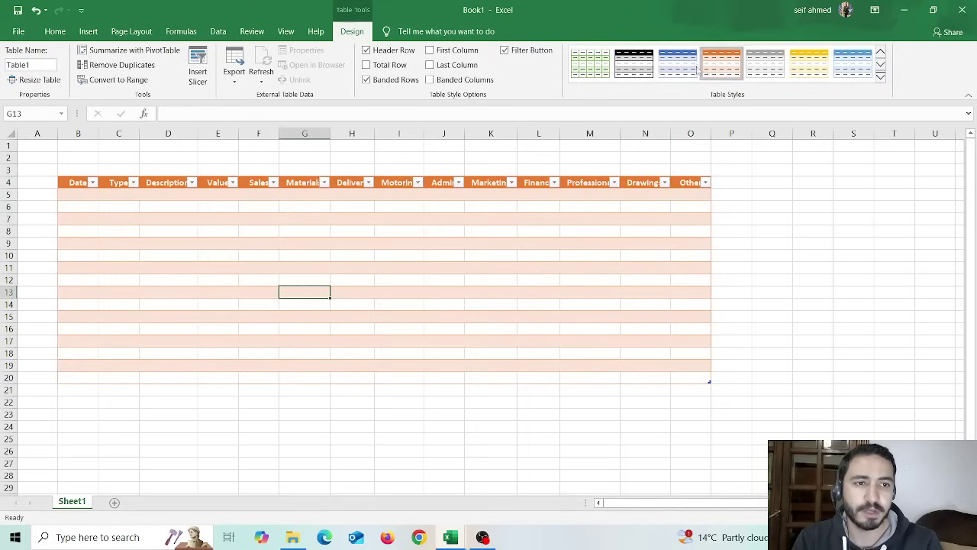
left_click(634, 65)
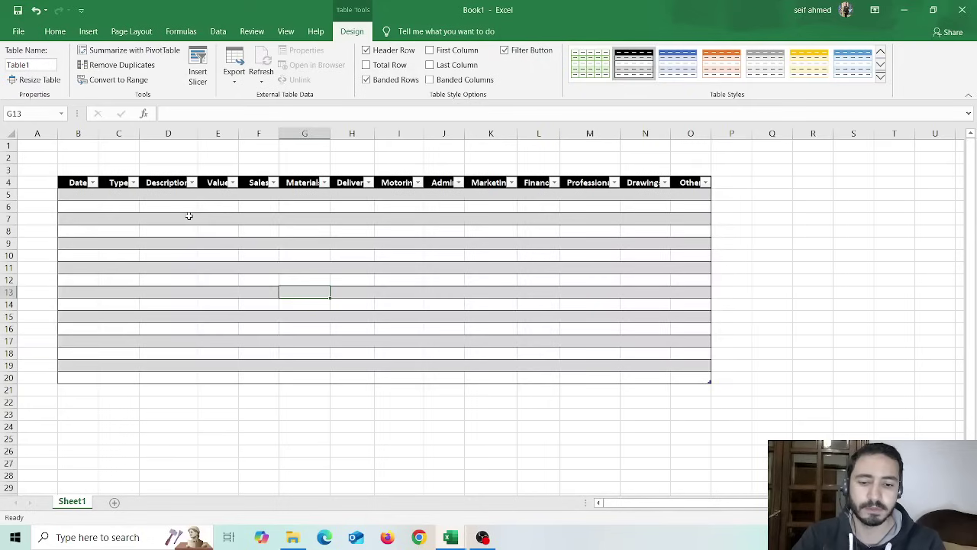
key("ctrl+z")
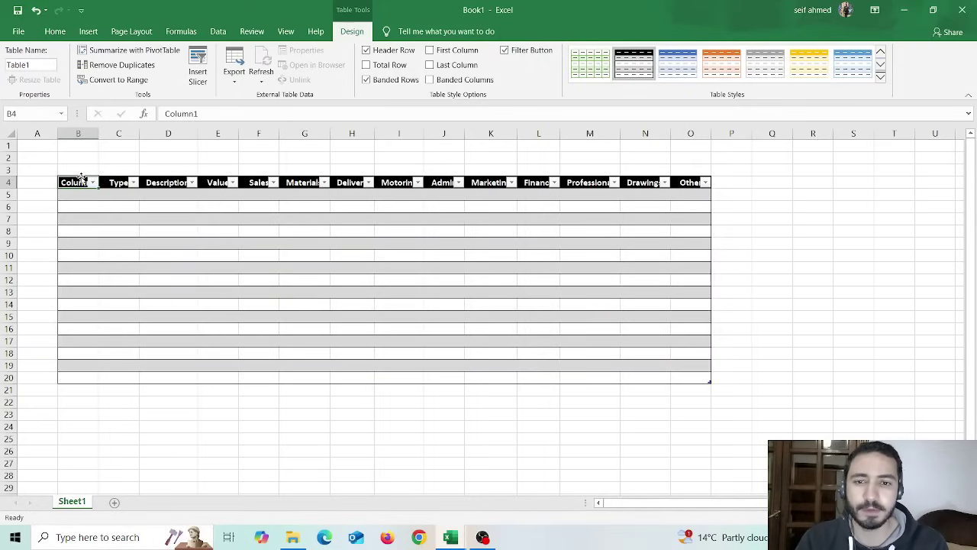
Step: Select the table area and rename the B4 header from Column1 back to 'Date'
left_click(55, 31)
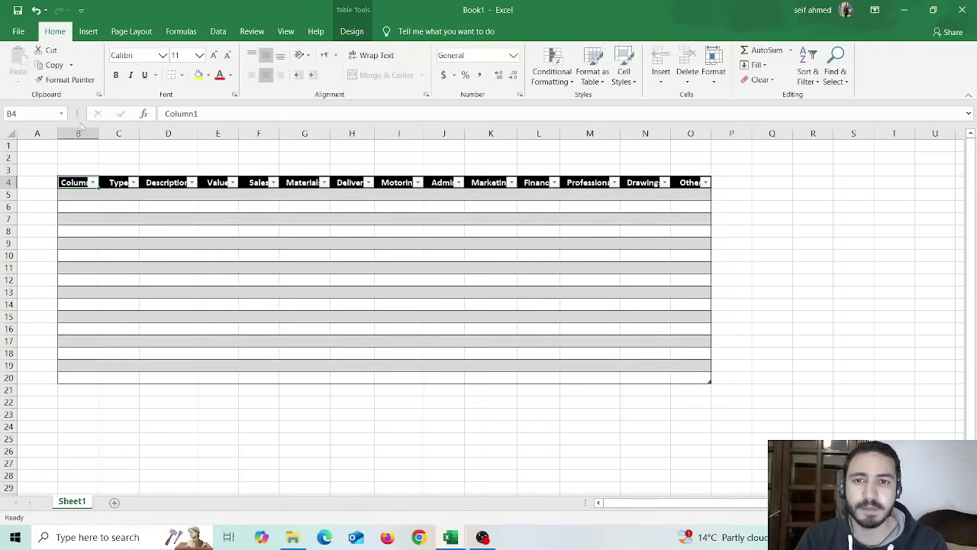
double_click(69, 183)
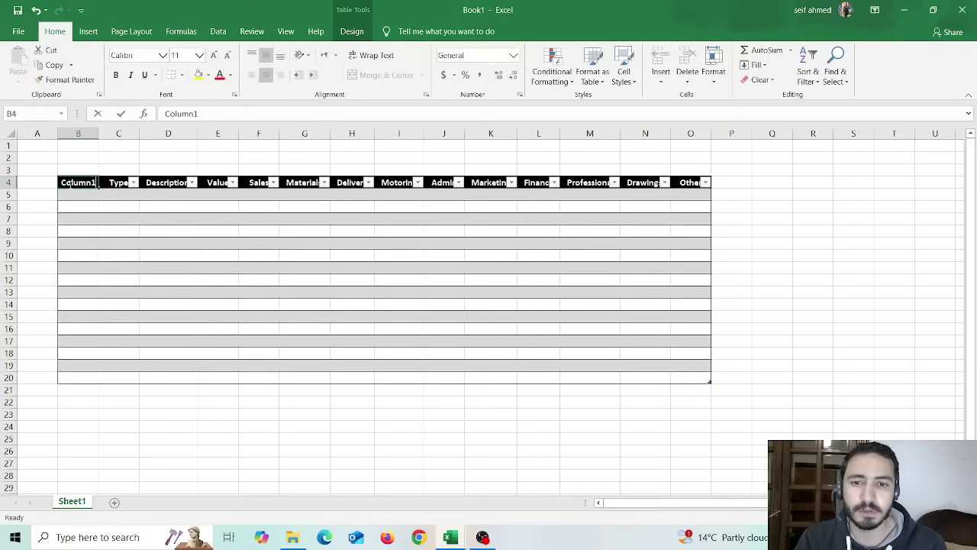
left_click(106, 266)
left_click_drag(77, 183, 687, 389)
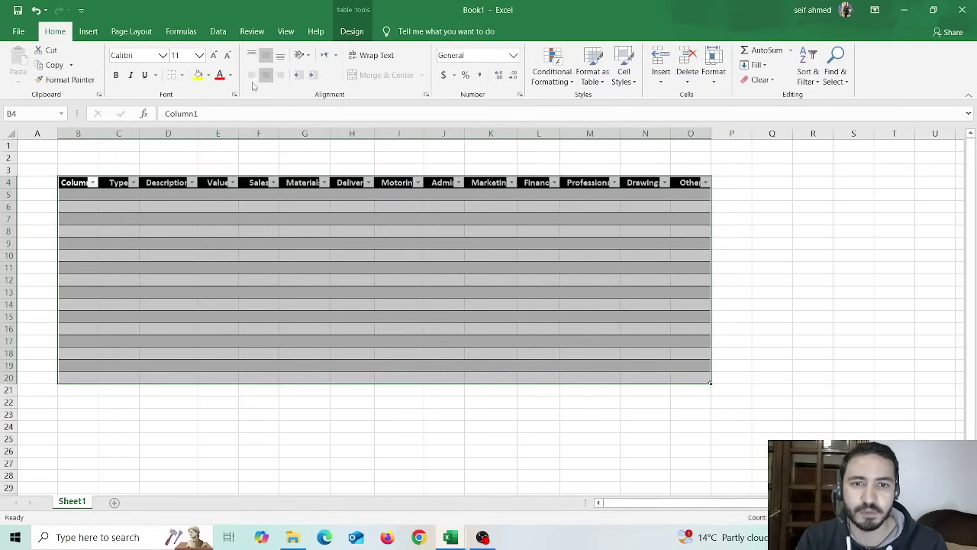
left_click(251, 260)
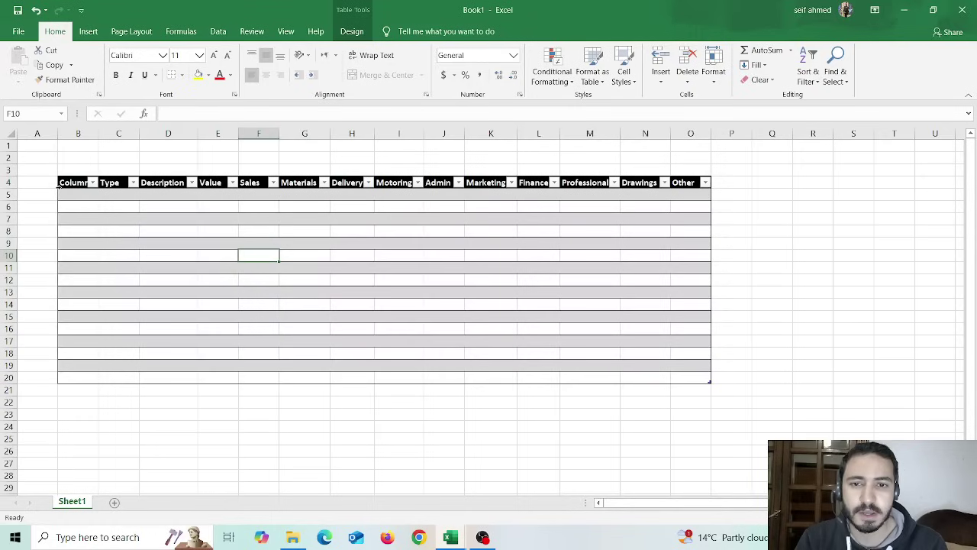
left_click(78, 181)
type("Date")
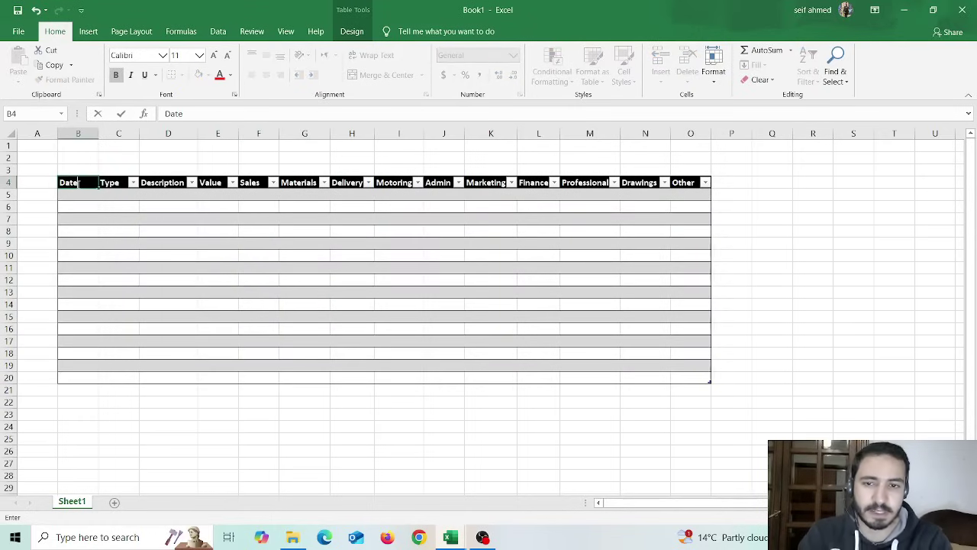
left_click(122, 271)
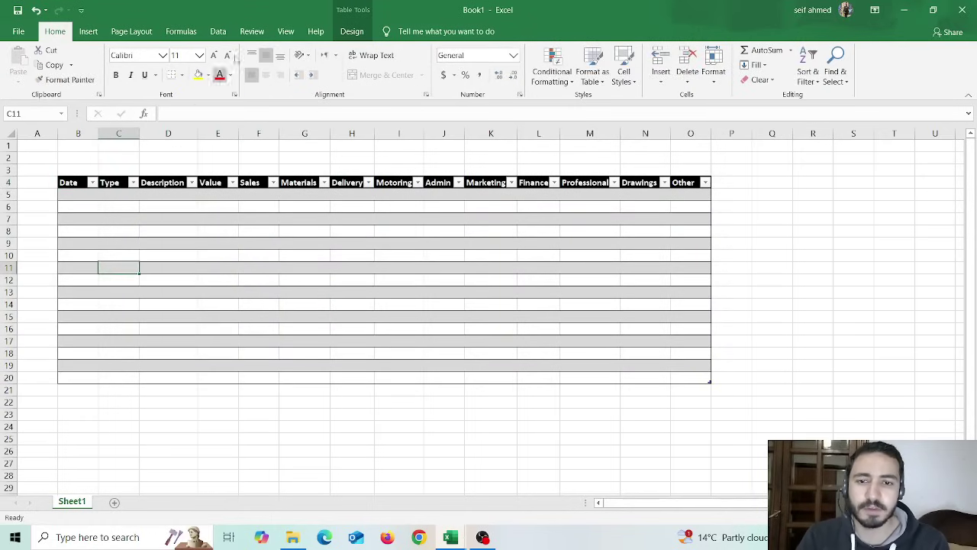
left_click(288, 34)
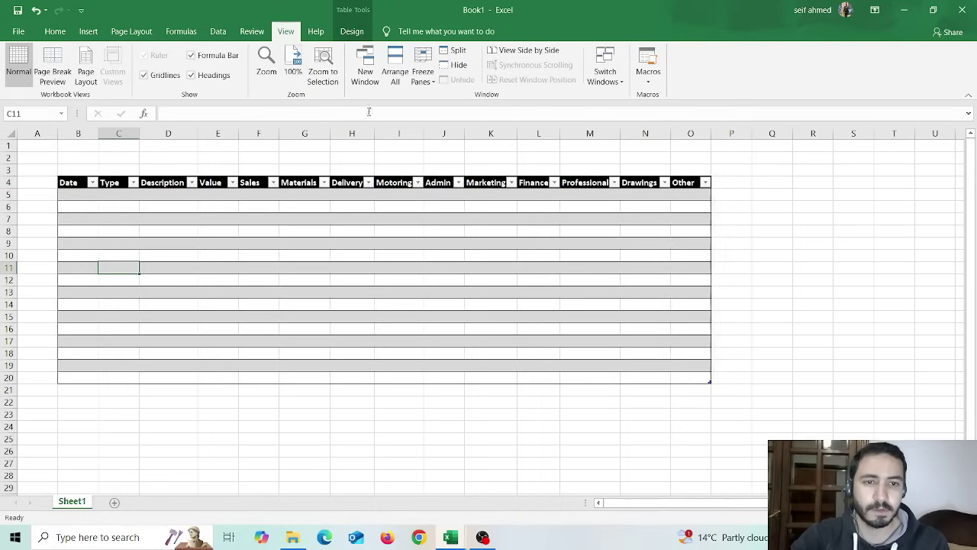
Step: Freeze the rows above row 5 and scroll down and back to confirm the header stays visible
left_click(7, 195)
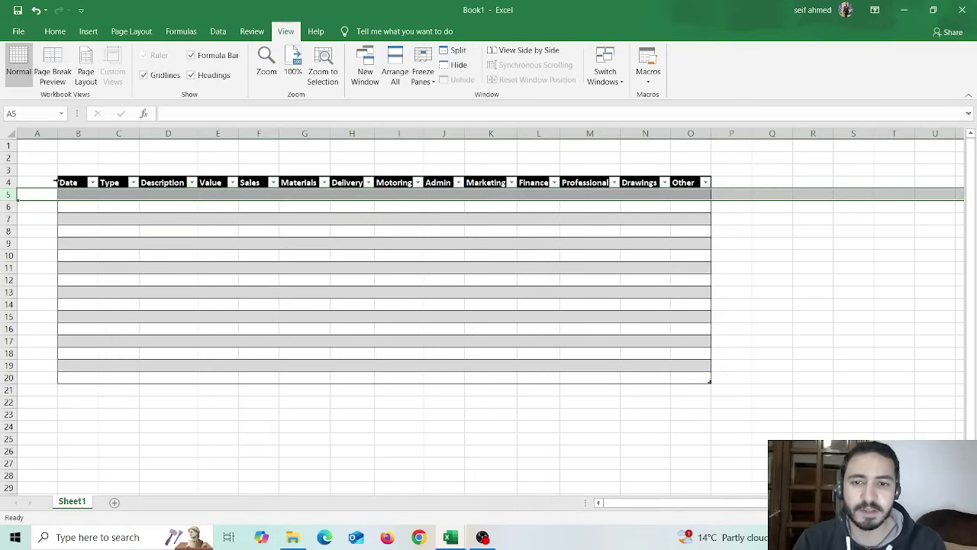
left_click(423, 76)
left_click(471, 99)
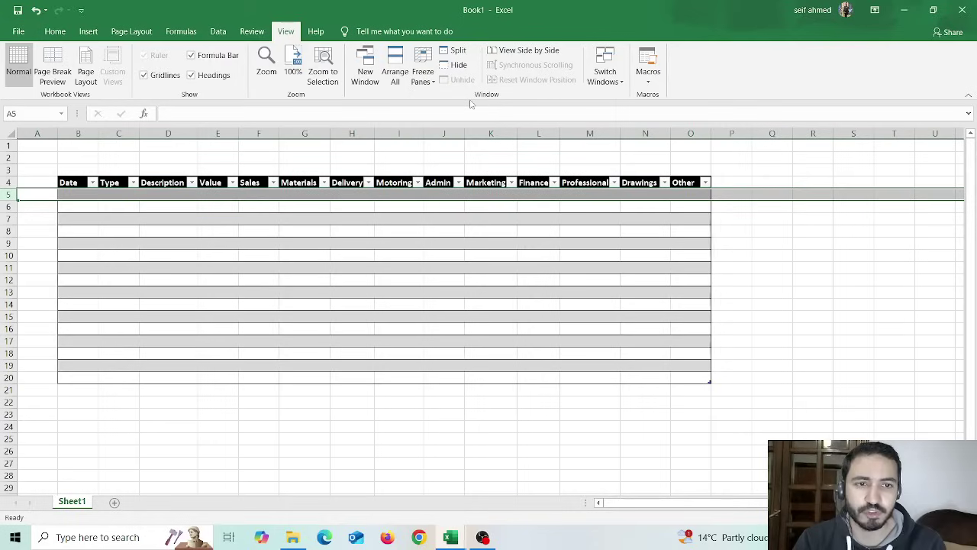
key("Down")
key("Down")
key("Down")
key("Down")
key("Down")
key("Down")
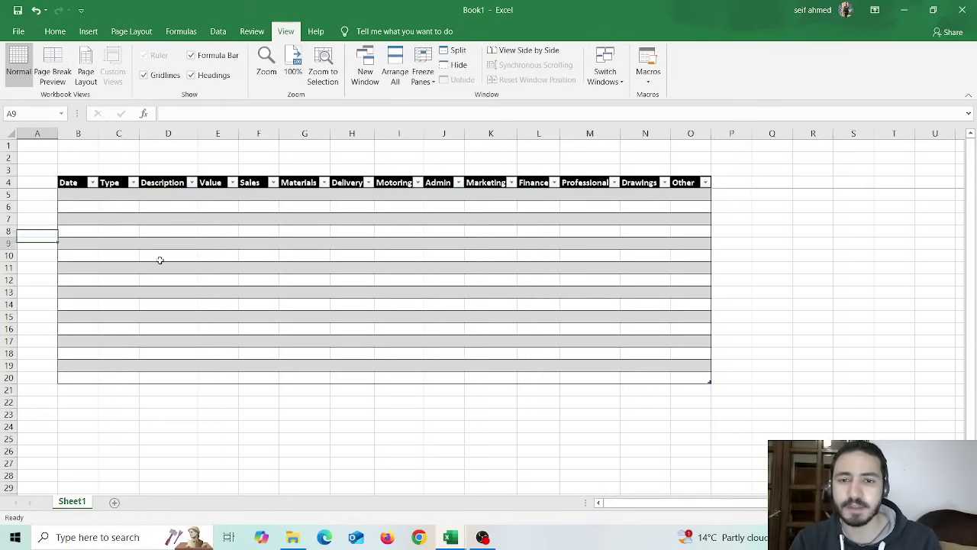
key("Down")
key("Down")
key("Down")
key("Down")
key("Down")
key("Down")
key("Down")
key("Down")
key("Down")
key("Down")
key("Down")
key("Down")
key("Down")
key("Down")
key("Down")
key("Down")
key("Down")
key("Down")
key("Down")
key("Down")
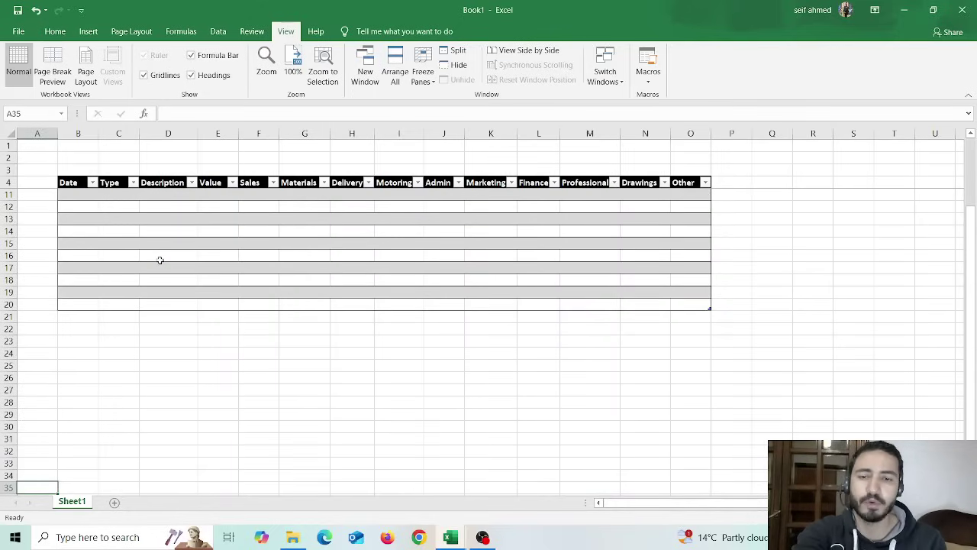
key("Up")
key("Up")
key("Up")
key("Up")
key("Up")
key("Up")
key("Up")
key("Up")
key("Up")
key("Up")
key("Up")
key("Up")
key("Up")
key("Up")
key("Up")
key("Up")
key("Up")
key("Up")
key("Up")
key("Up")
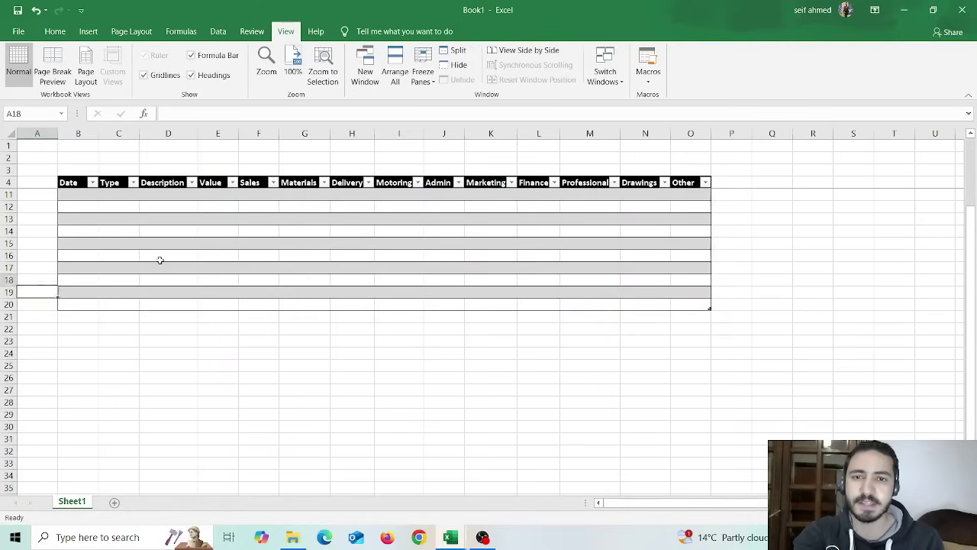
key("Up")
key("Up")
key("Up")
key("Up")
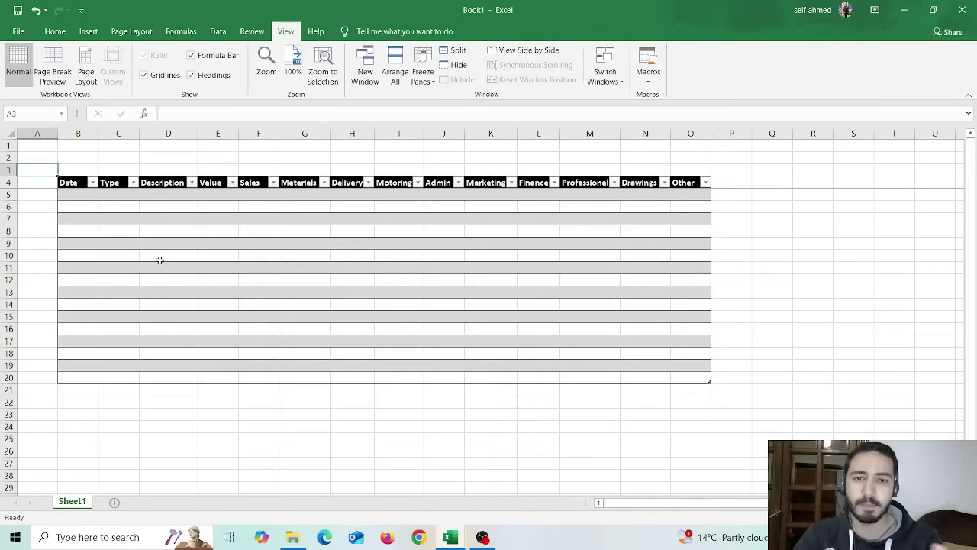
Step: Turn off Gridlines view under Page Layout sheet options and select cell C5
left_click(54, 32)
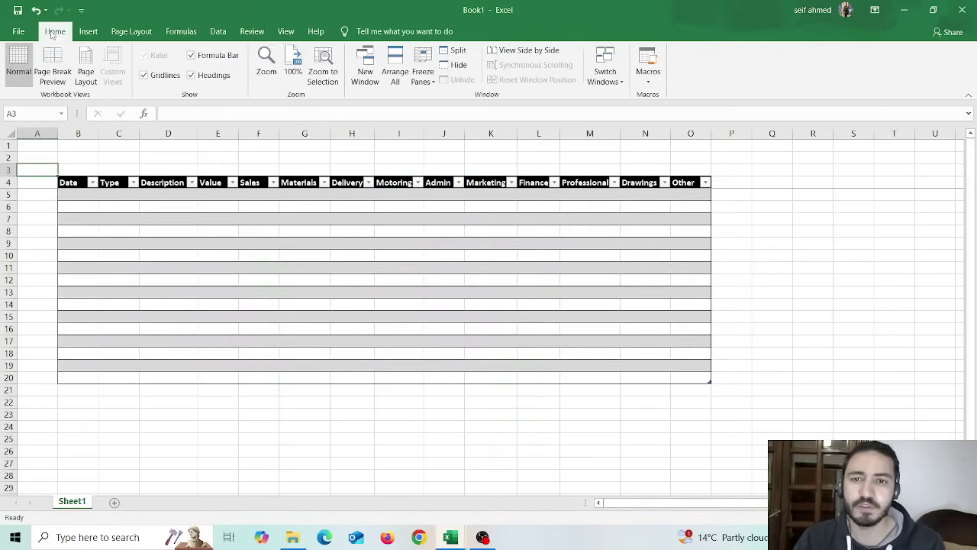
left_click(134, 31)
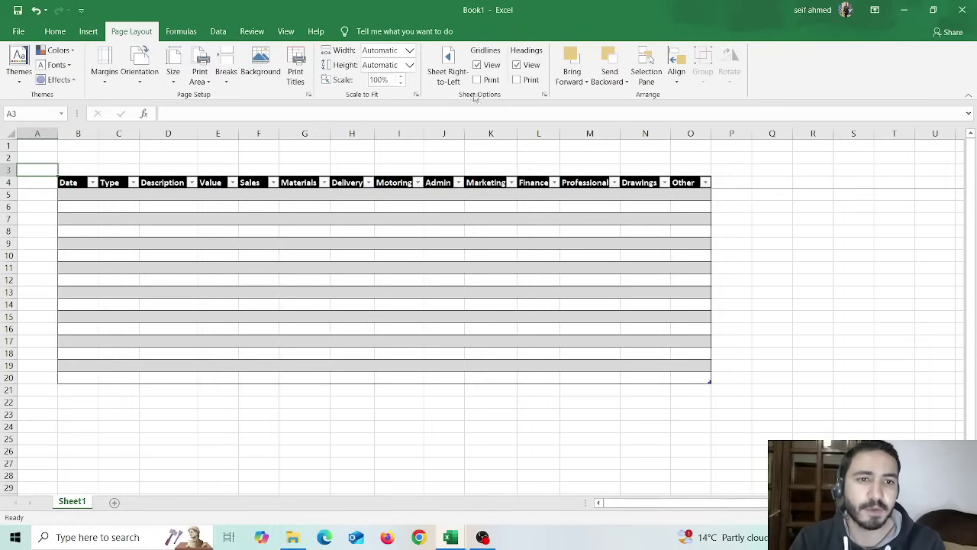
left_click(477, 66)
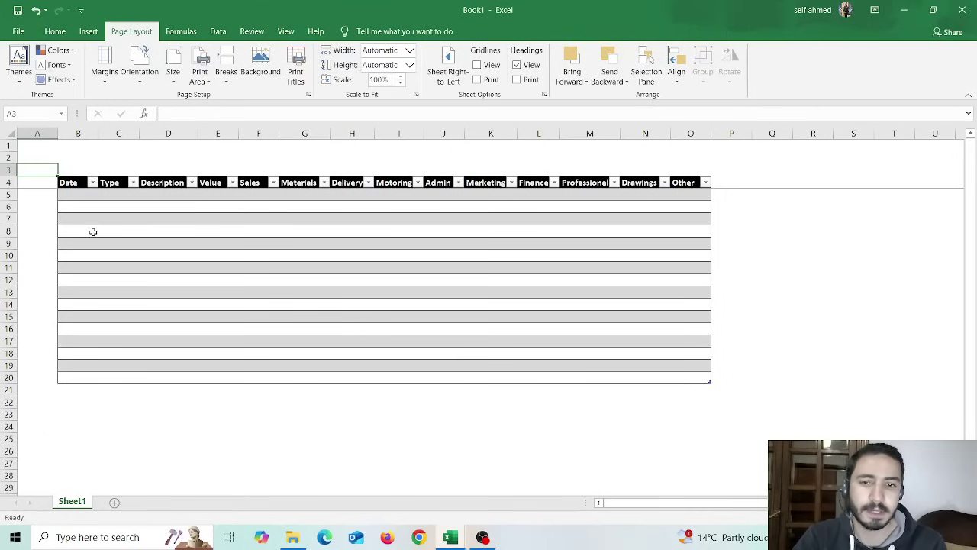
left_click(126, 195)
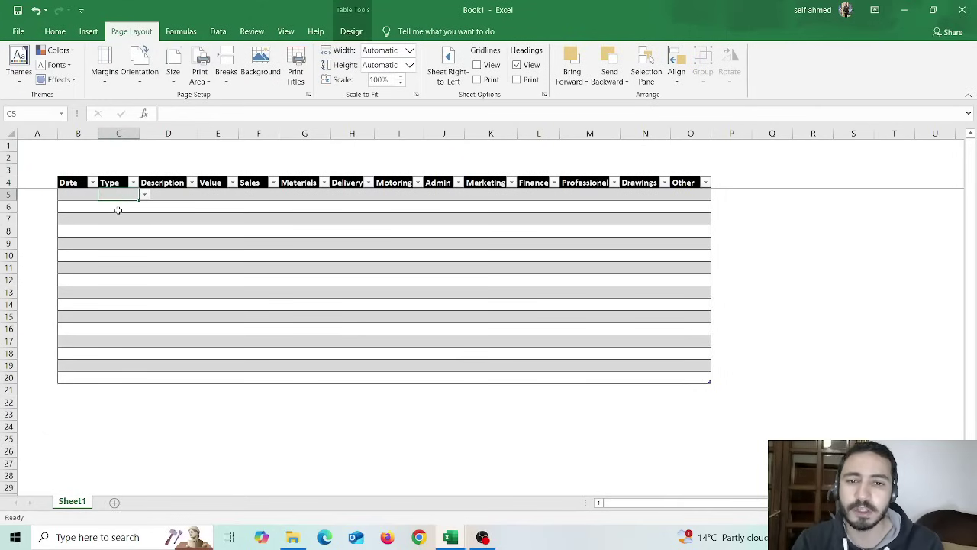
Step: Enter the heading 'Type' in cell Q8, correcting the 'Tyoe' typo
left_click(125, 215)
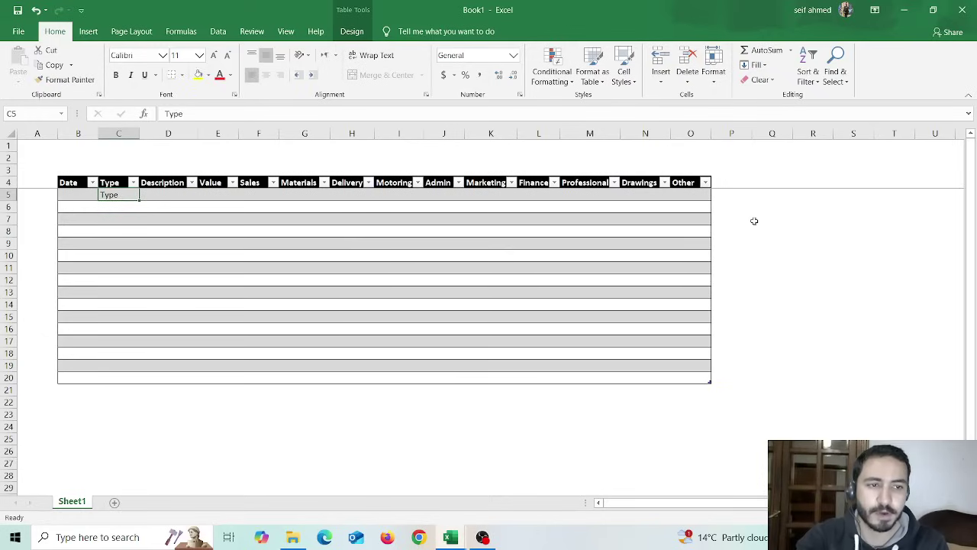
left_click(778, 234)
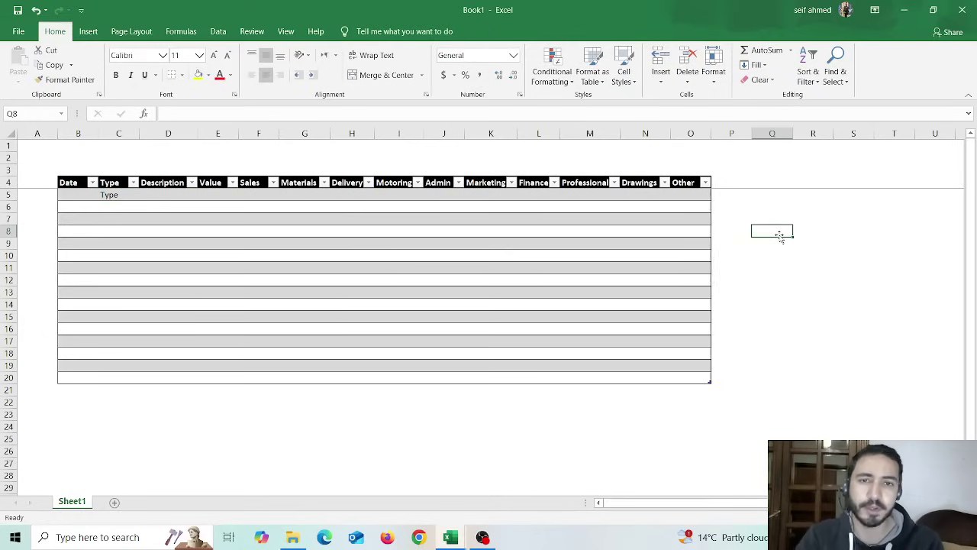
type("Tyoe")
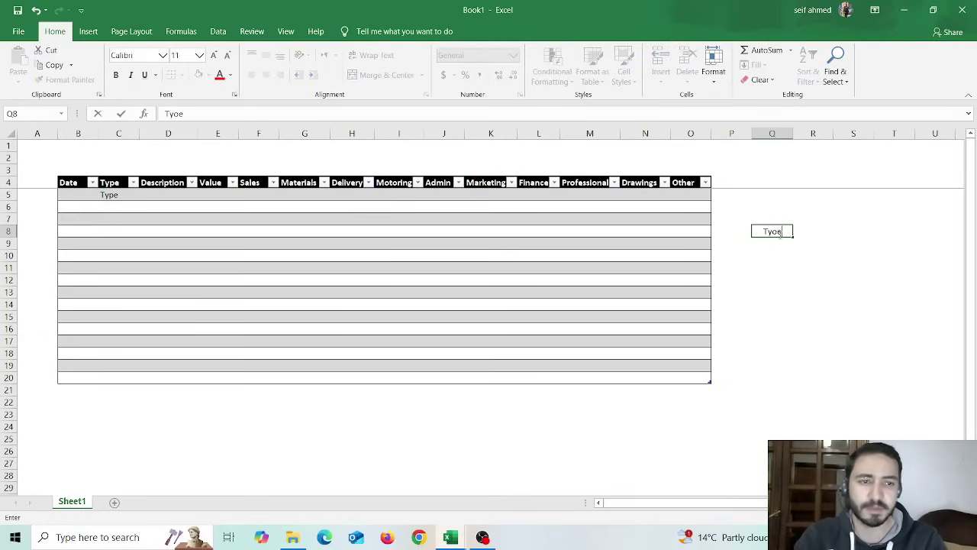
key("BackSpace")
key("BackSpace")
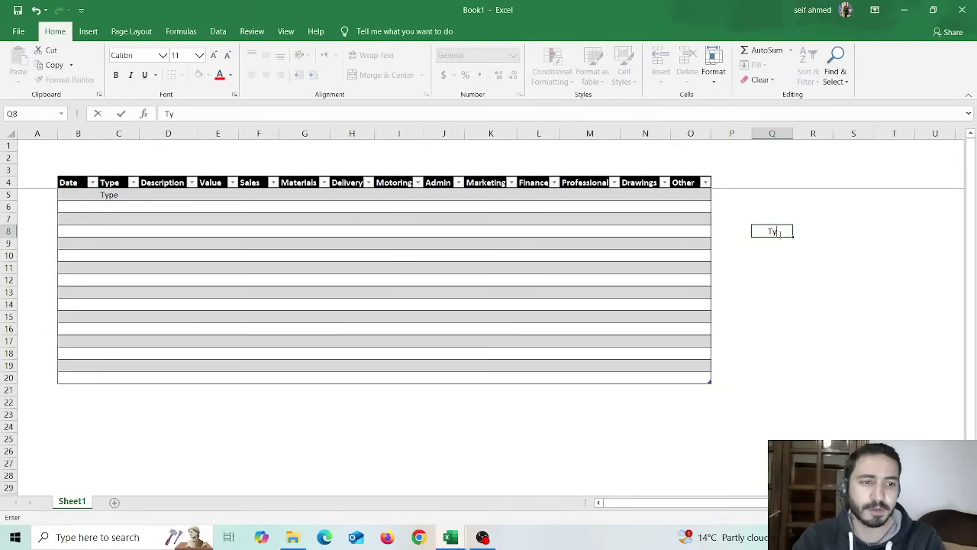
type("pe")
key("Return")
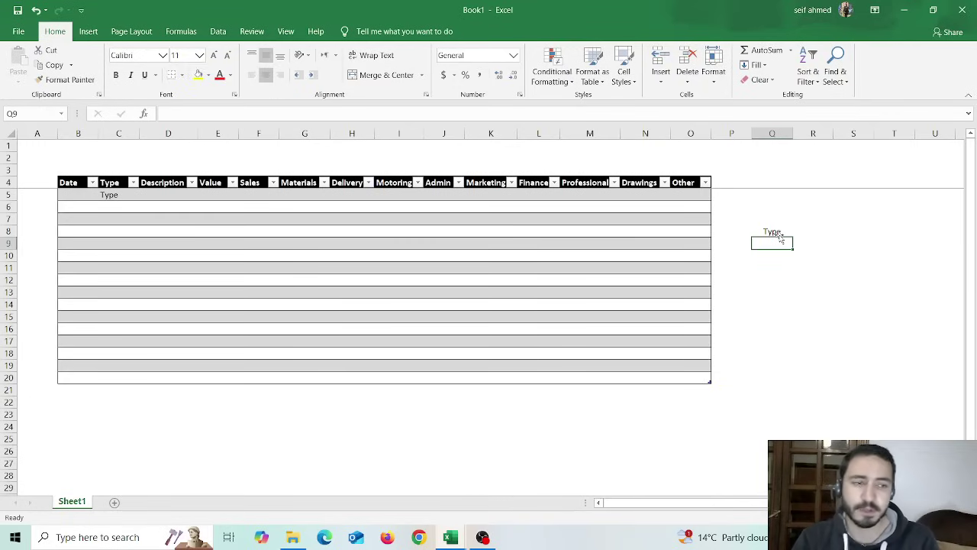
Step: Enter Credit, Bank Account and Cash in Q9:Q11 and select those type values
type("C")
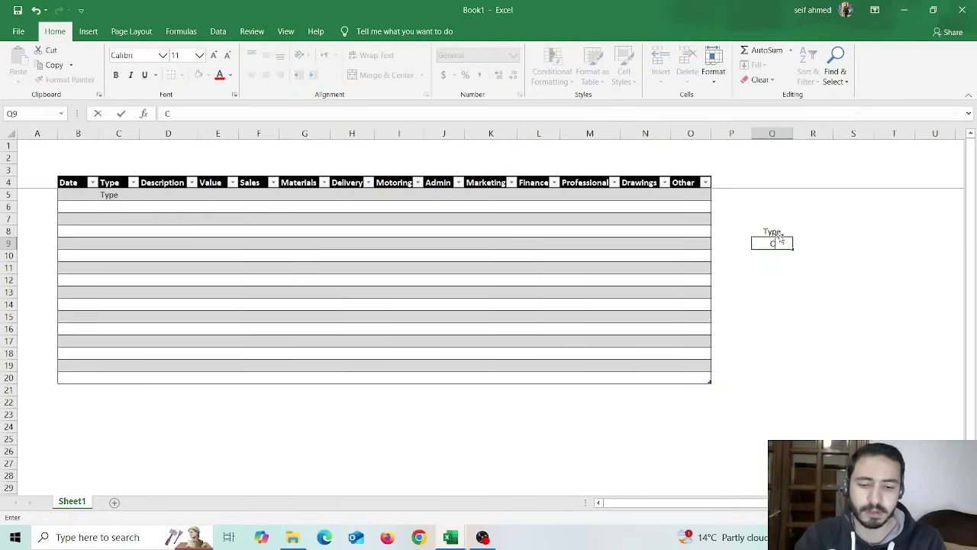
type("redit")
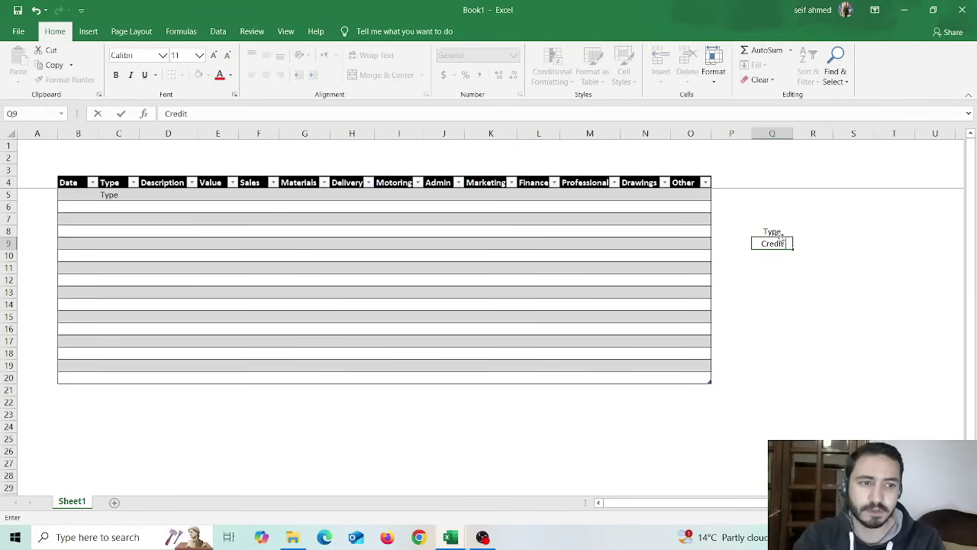
key("Return")
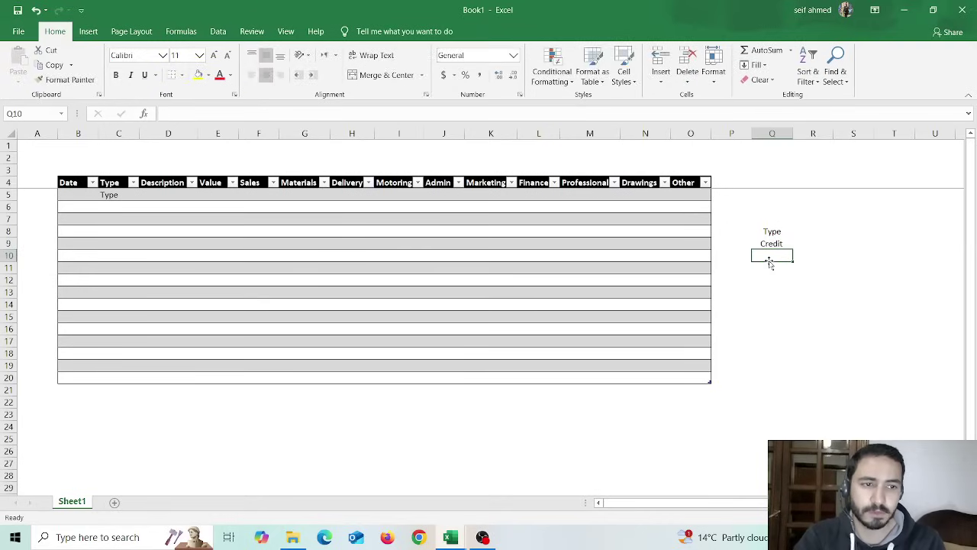
type("Bank Account")
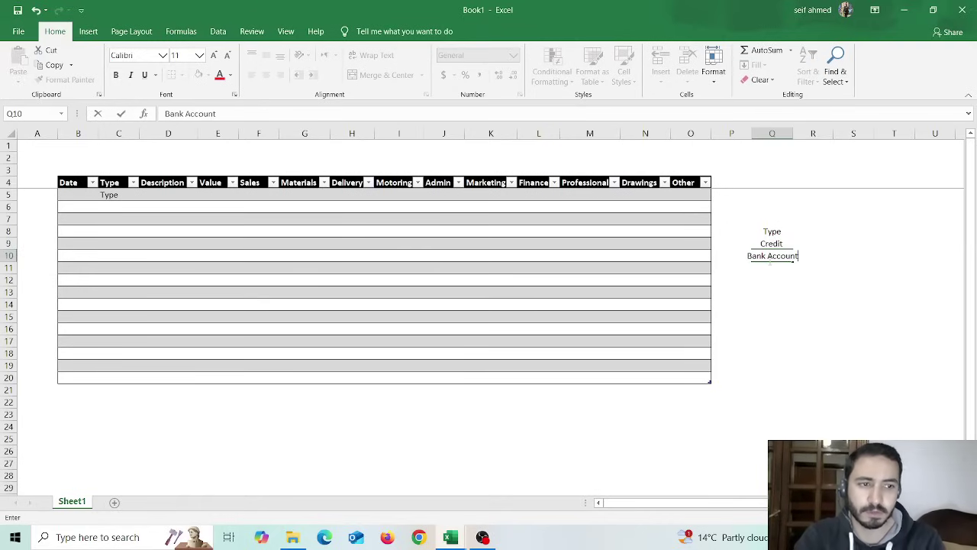
key("ctrl+Return")
left_click(769, 267)
type("Cash")
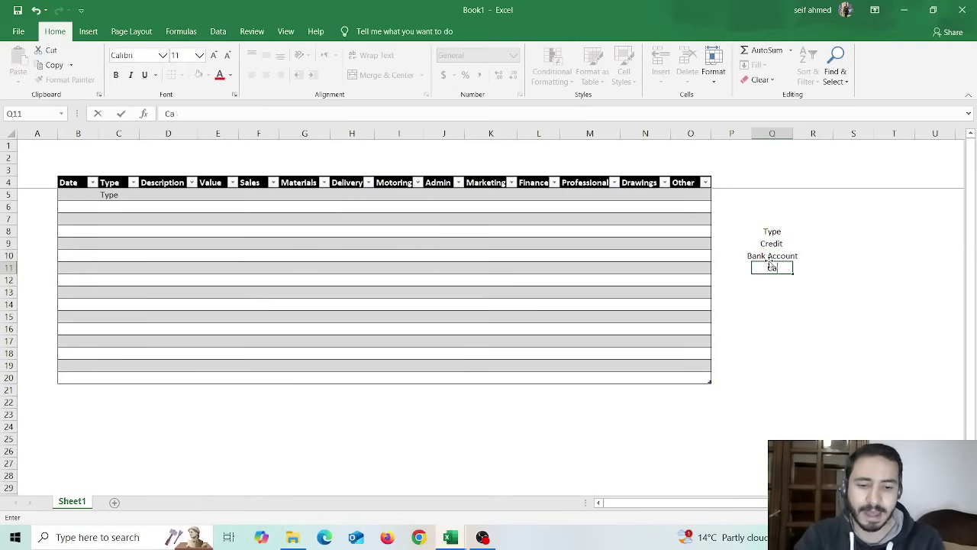
left_click(781, 313)
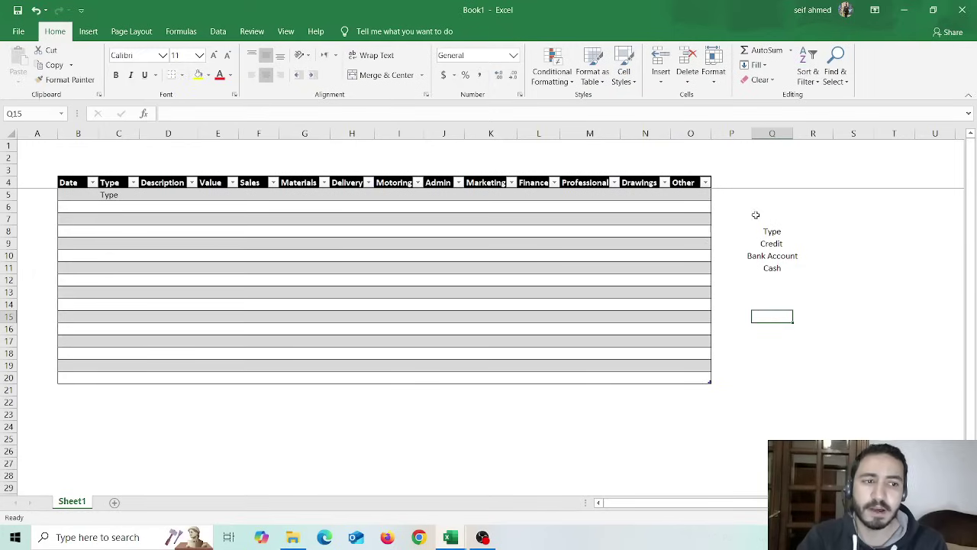
left_click_drag(107, 195, 116, 243)
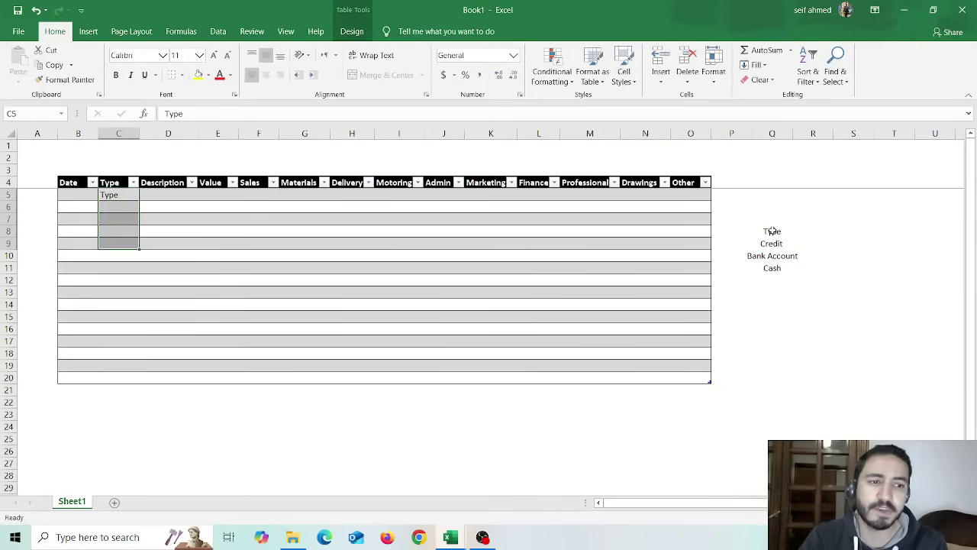
left_click_drag(770, 243, 771, 264)
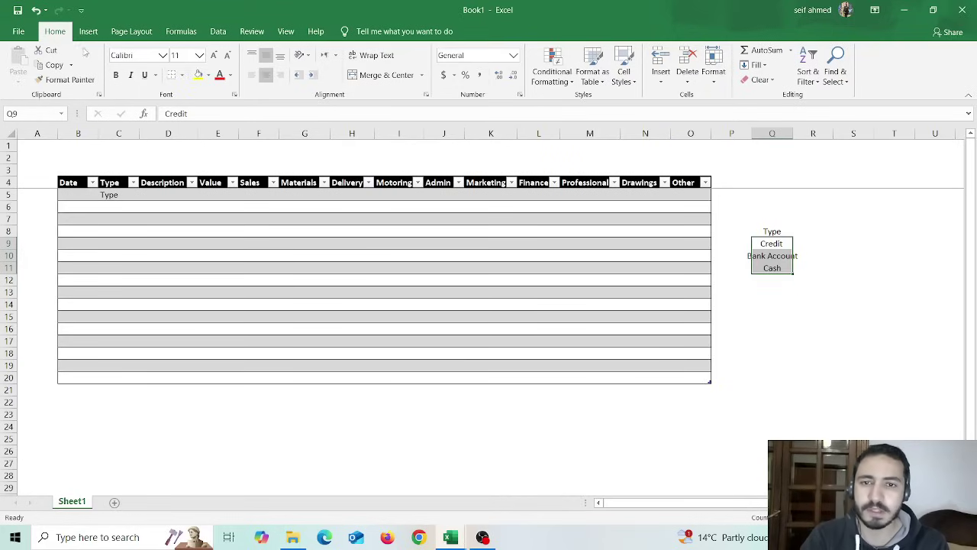
Step: Name the Credit-to-Cash range 'Type' in the Name Box and select the Type column C5:C20
left_click(27, 116)
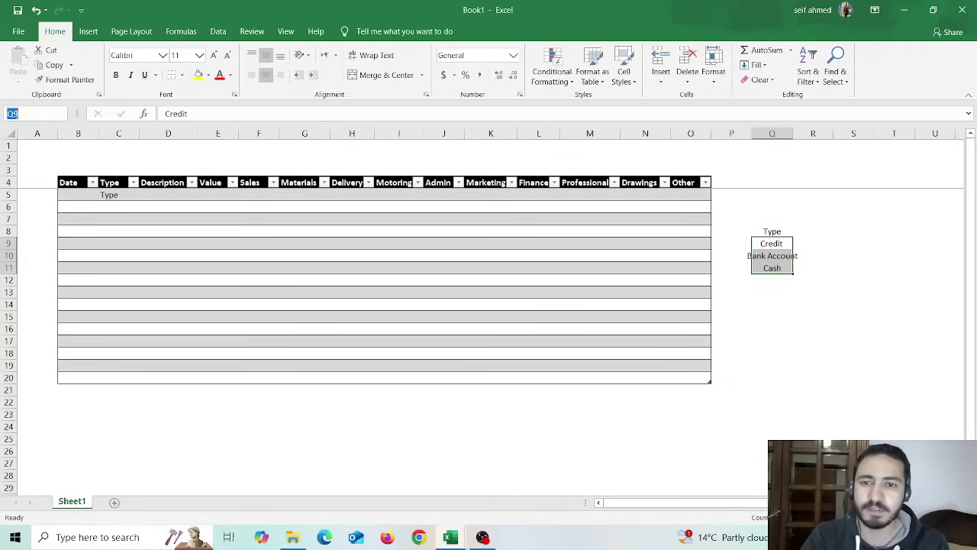
type("Type")
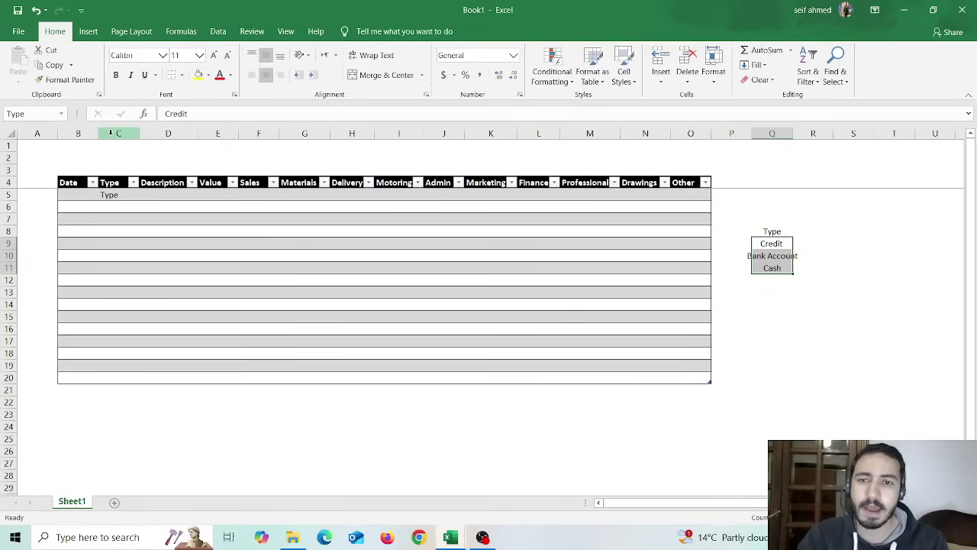
left_click(115, 197)
left_click_drag(115, 196, 113, 377)
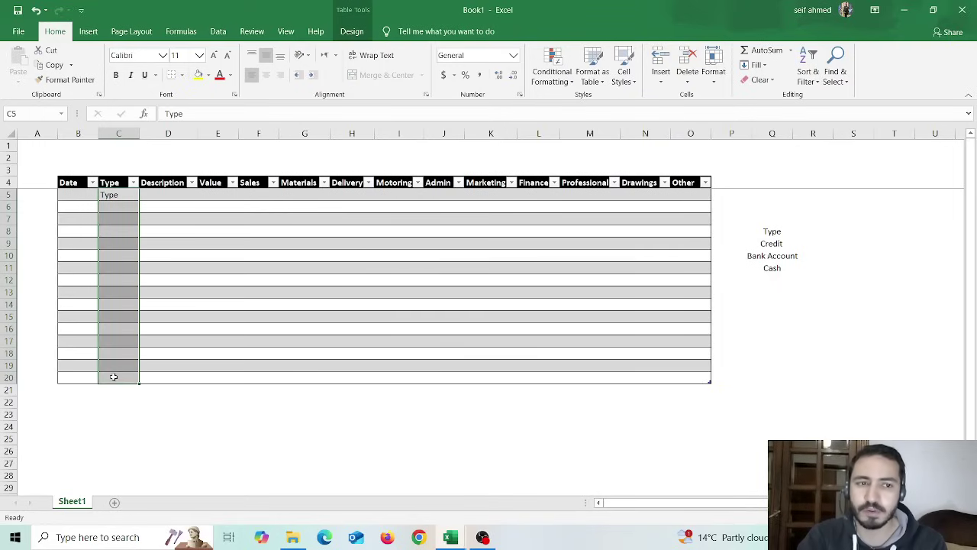
left_click(218, 31)
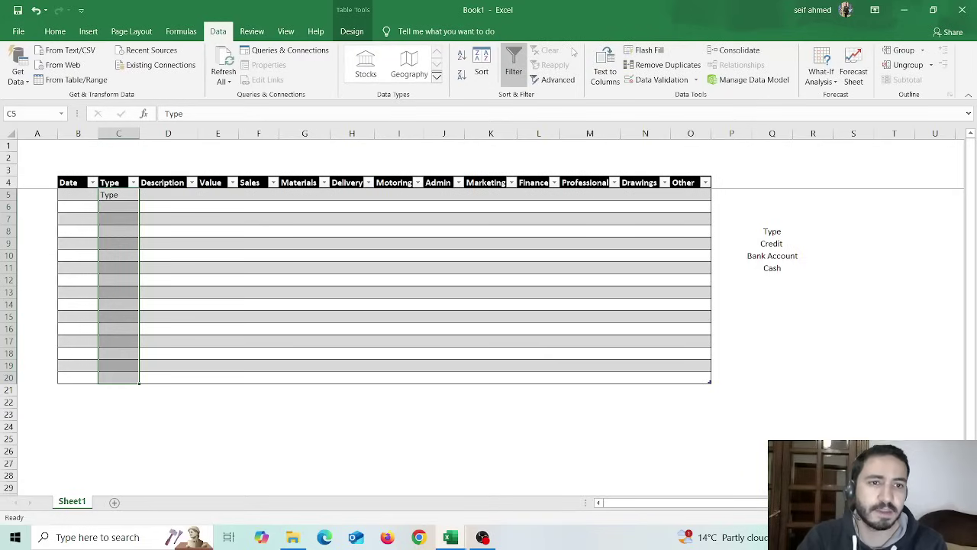
Step: Add a data-validation list to the Type column sourced from the Credit, Bank Account and Cash range
left_click(684, 79)
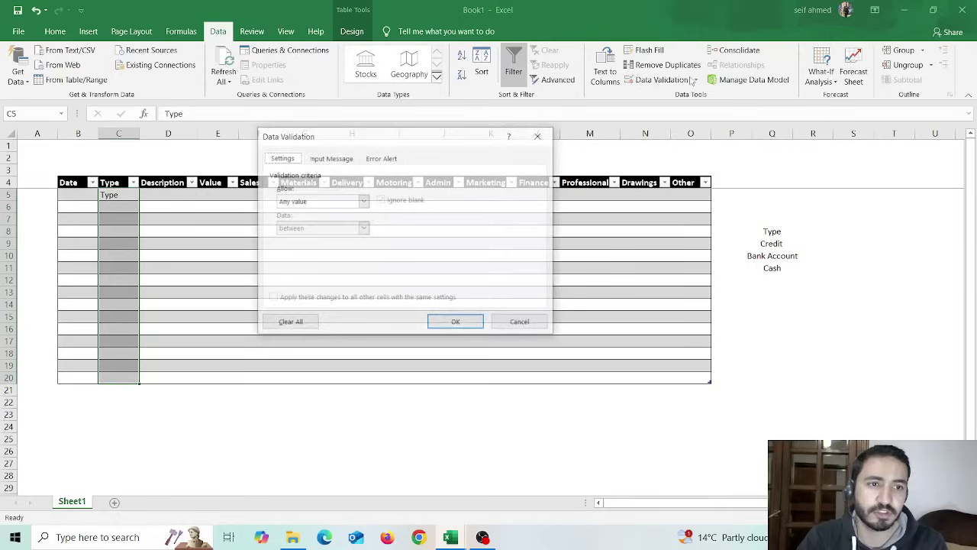
left_click(319, 201)
left_click(295, 242)
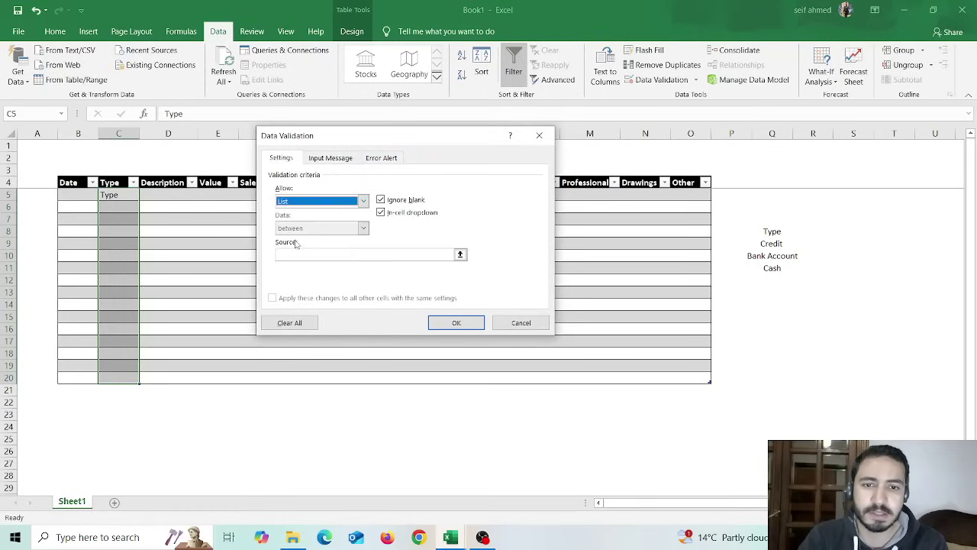
left_click(315, 257)
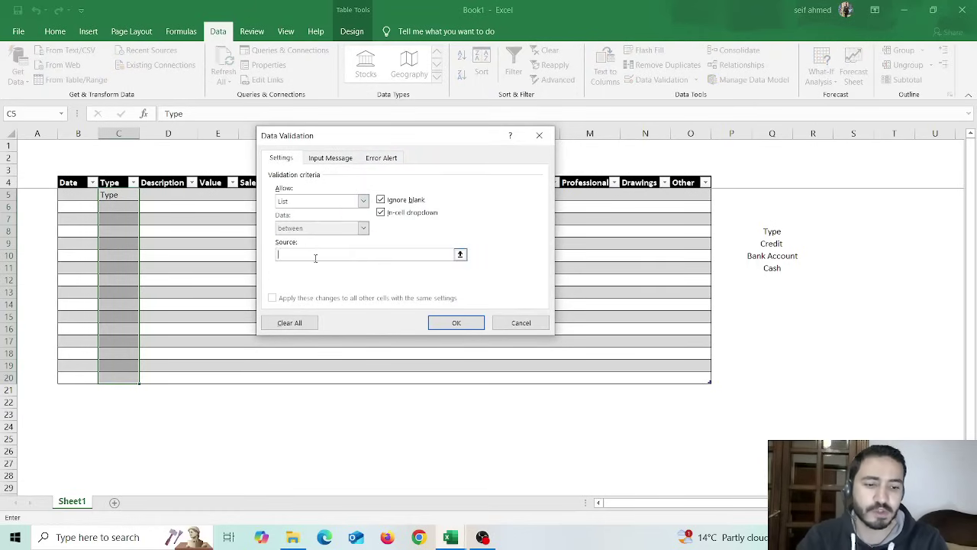
type("=Type")
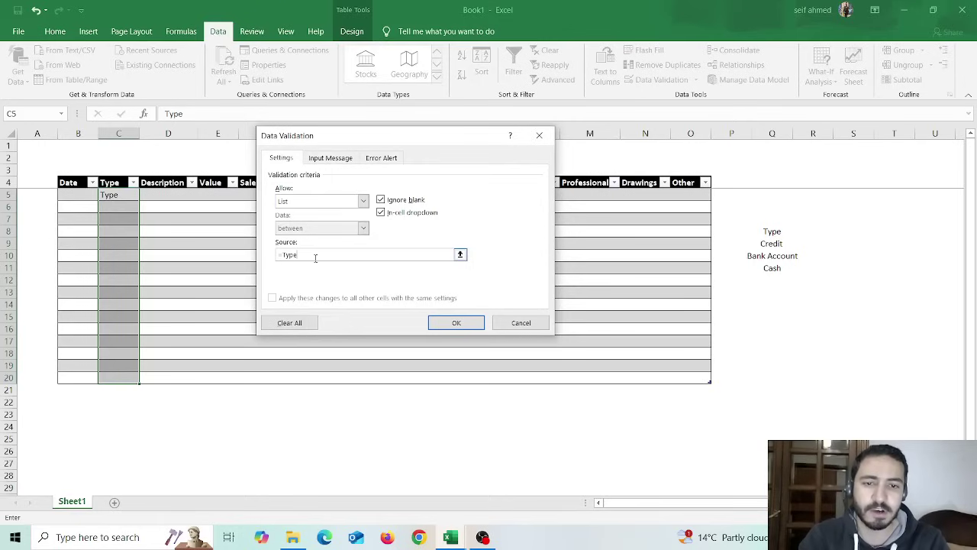
left_click(455, 322)
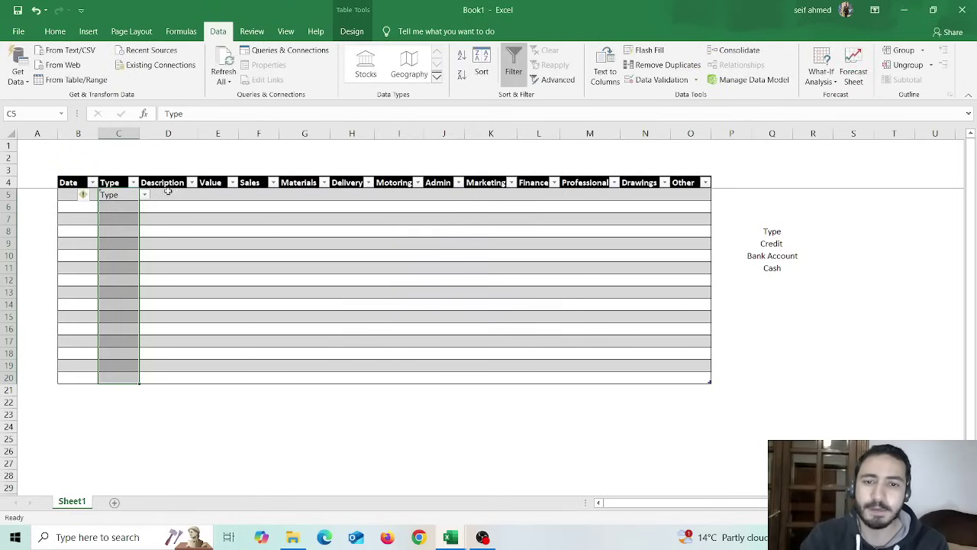
Step: Choose Credit from C5's drop-down list and select the Value cell E5
left_click(144, 195)
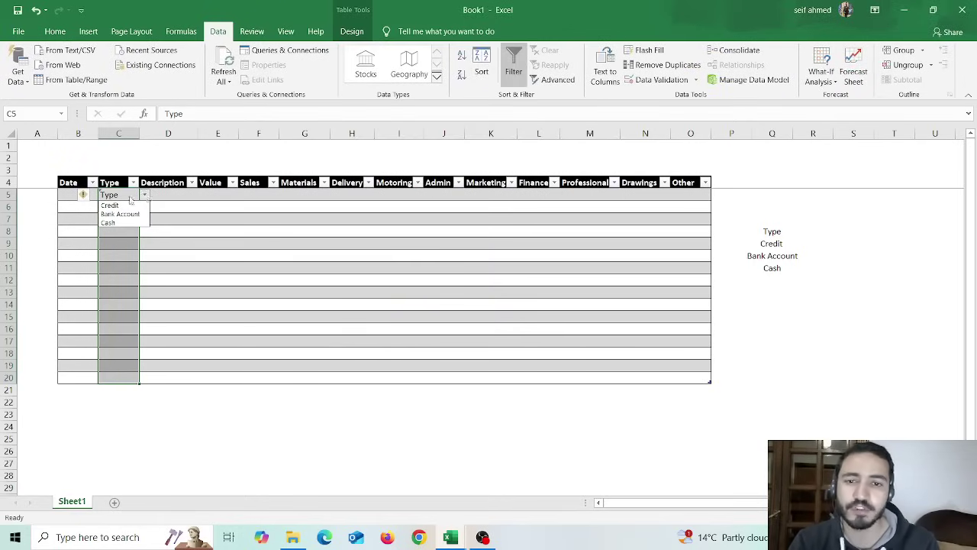
left_click(115, 206)
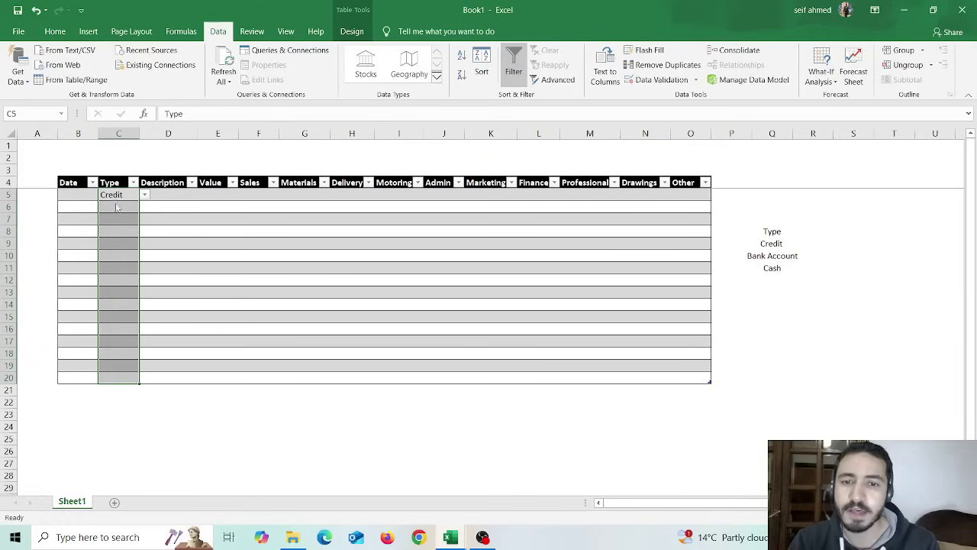
left_click(156, 212)
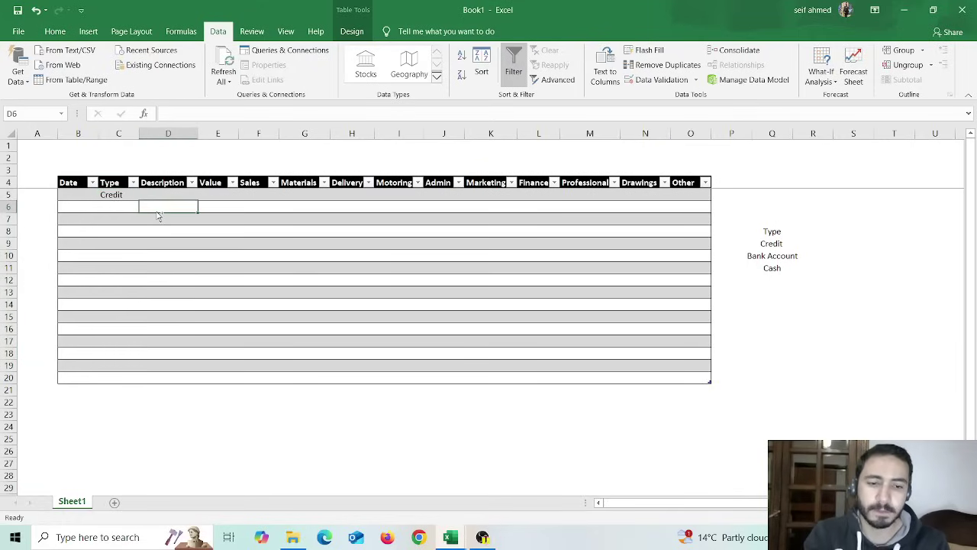
left_click(206, 196)
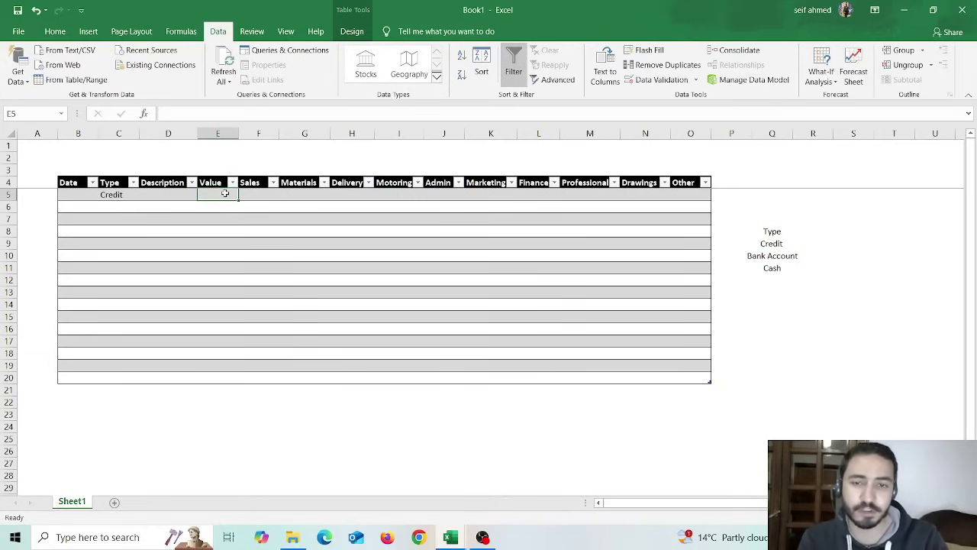
Step: Enter a SUM formula in E5 that adds the row's Sales through Other cells
type("=sum(")
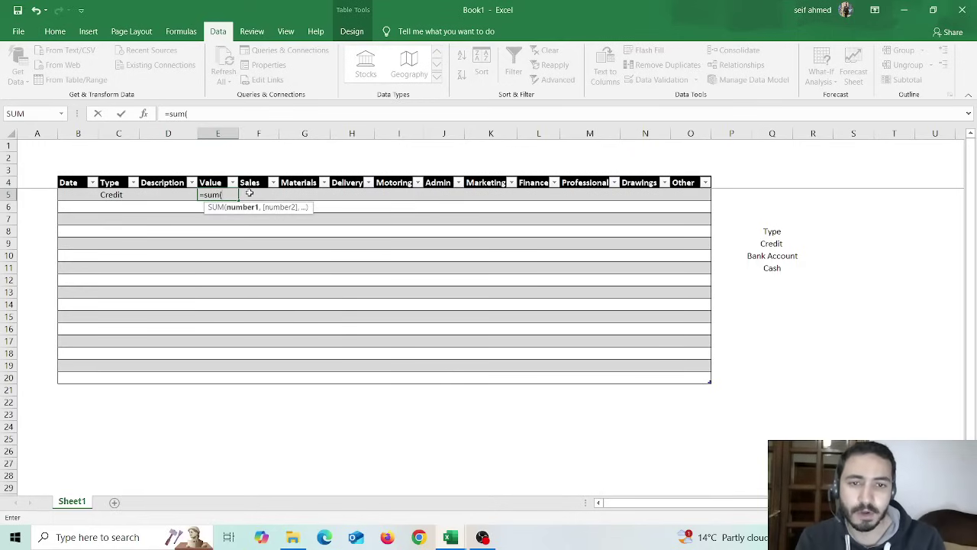
left_click_drag(249, 194, 676, 198)
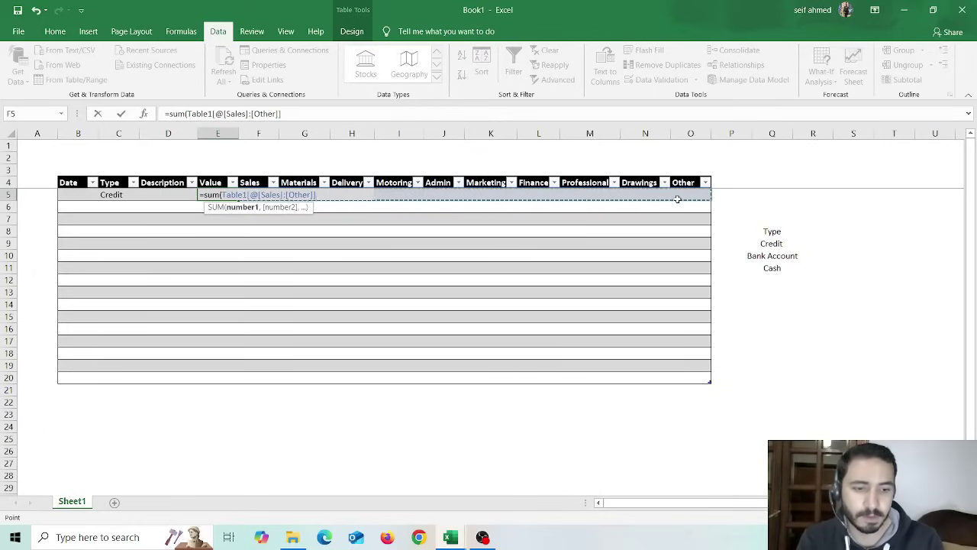
type(")")
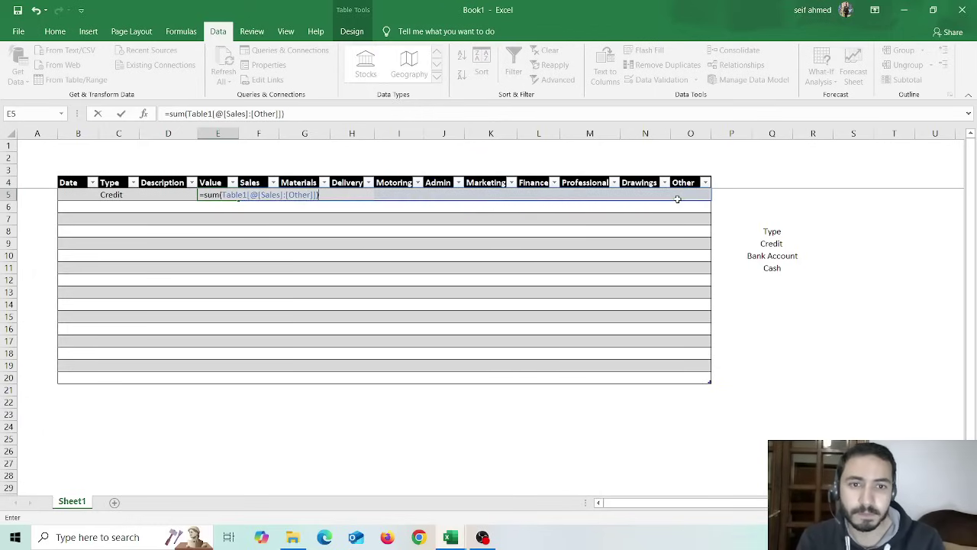
key("Return")
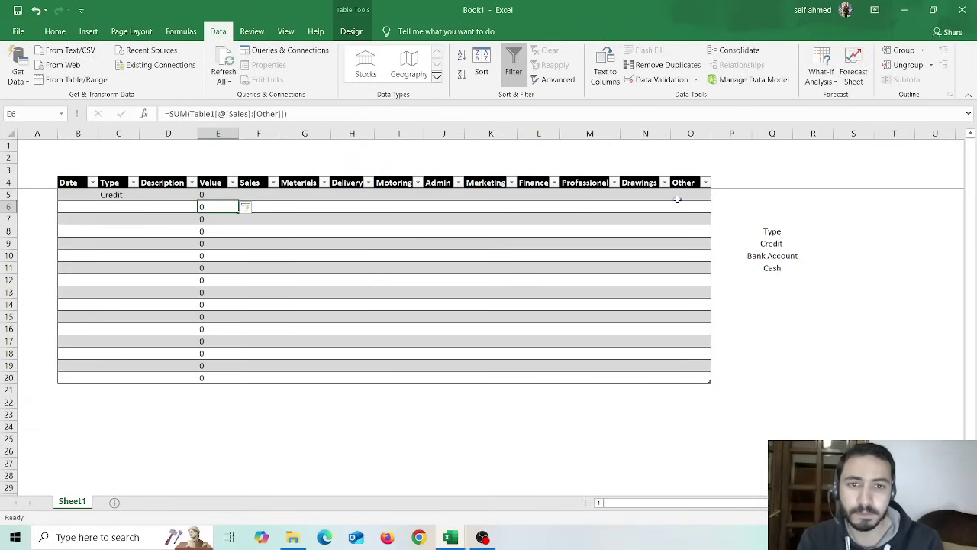
left_click(215, 186)
left_click(210, 195)
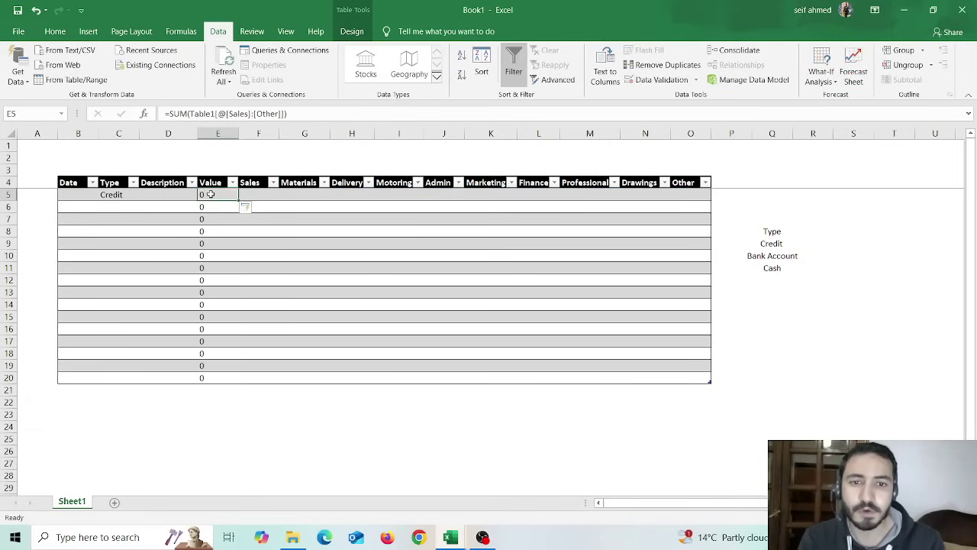
left_click(252, 194)
left_click_drag(281, 198, 425, 200)
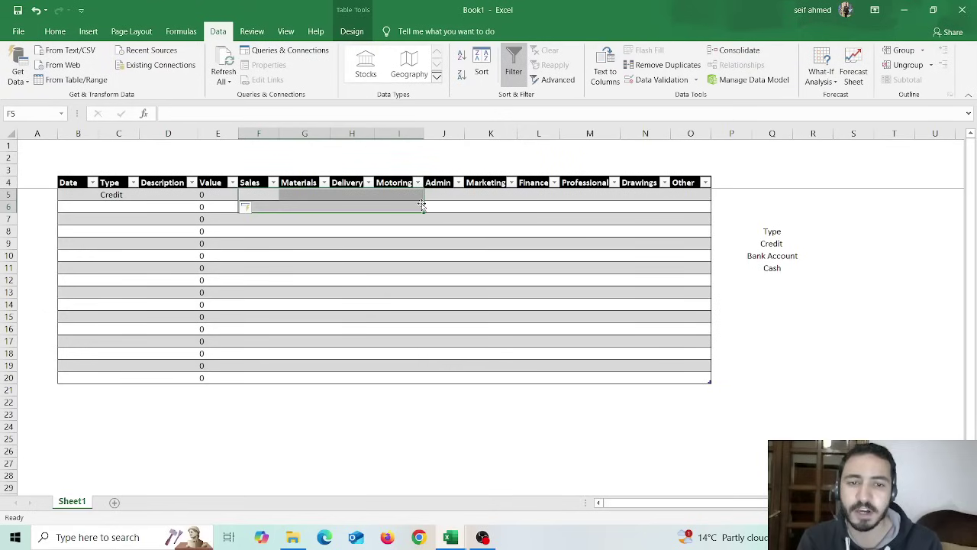
left_click(212, 195)
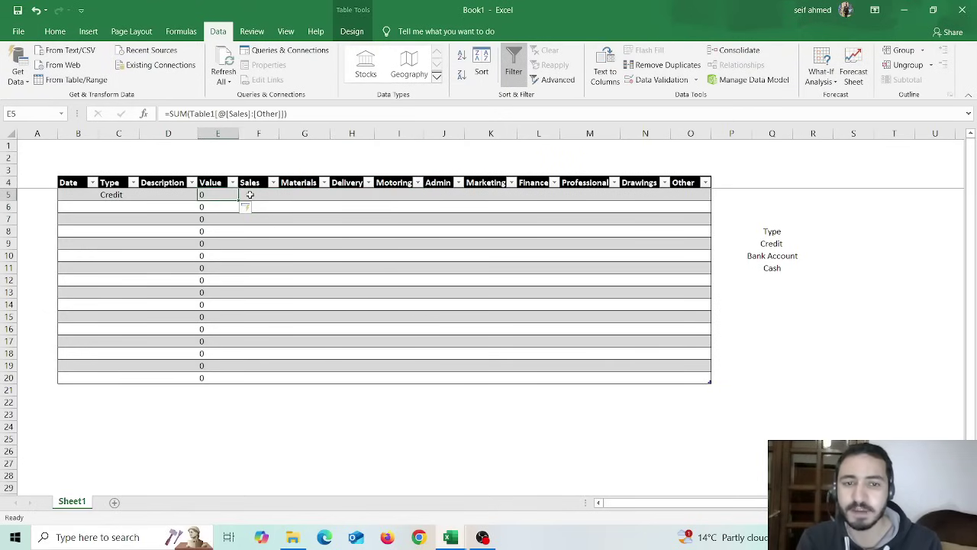
Step: Enter test amounts -100 in Sales and 1000 in Materials, giving 900 in E5
left_click(250, 194)
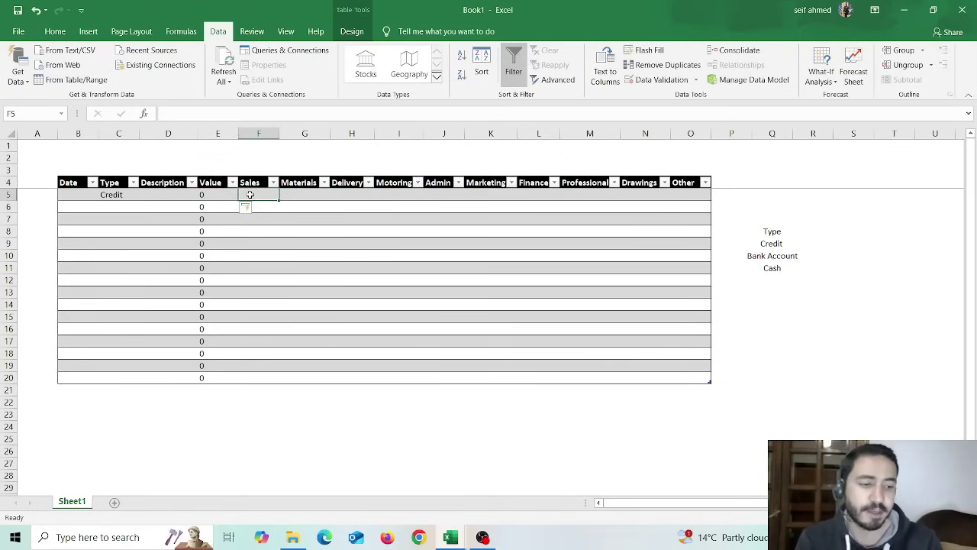
type("-1")
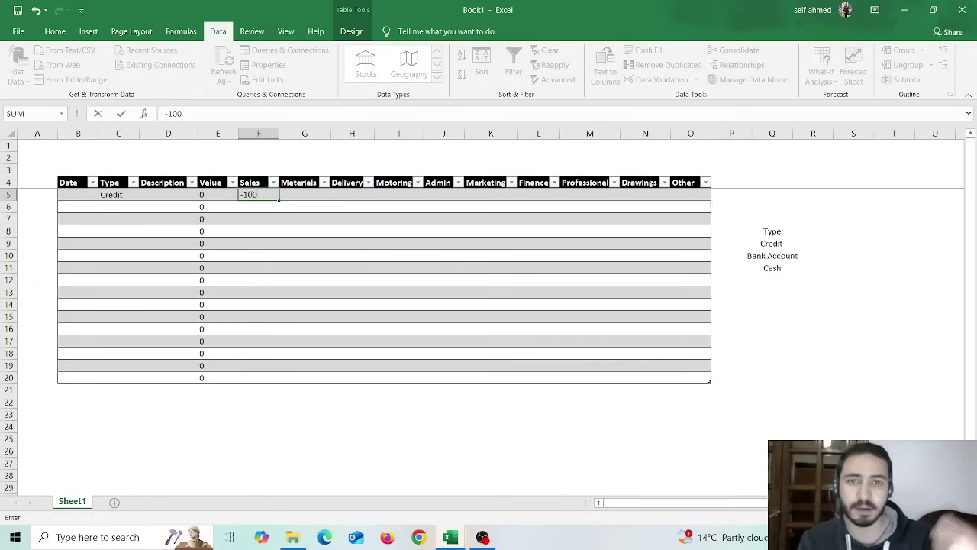
type("00")
left_click(286, 197)
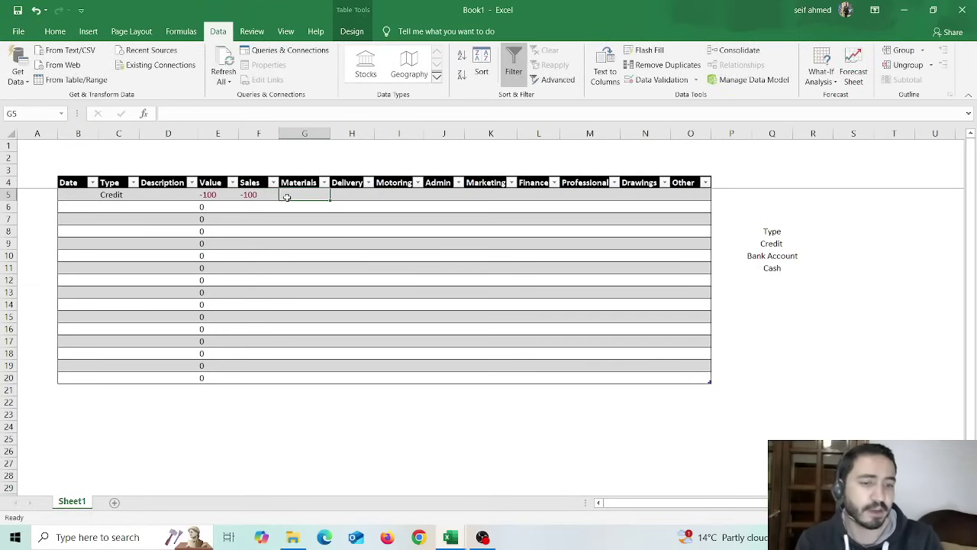
type("1000")
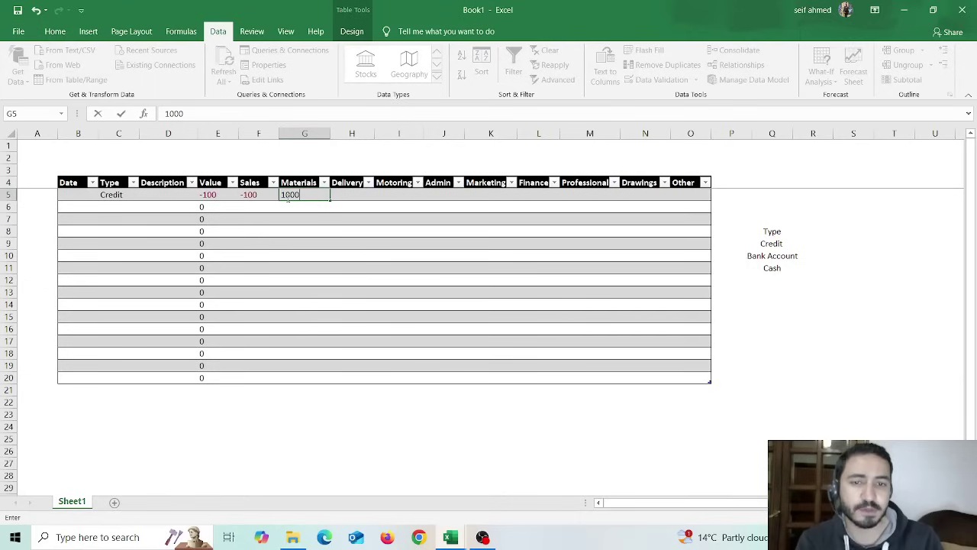
key("Return")
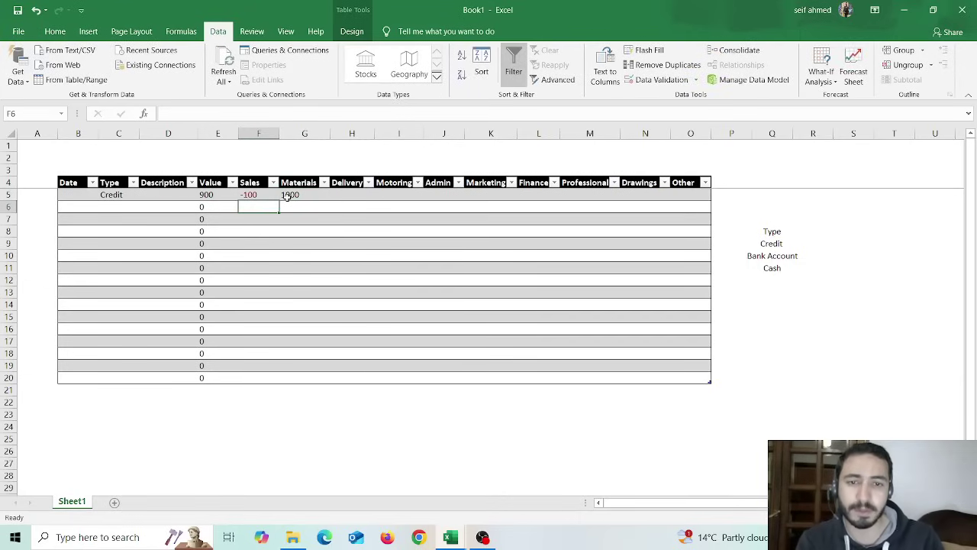
left_click(209, 195)
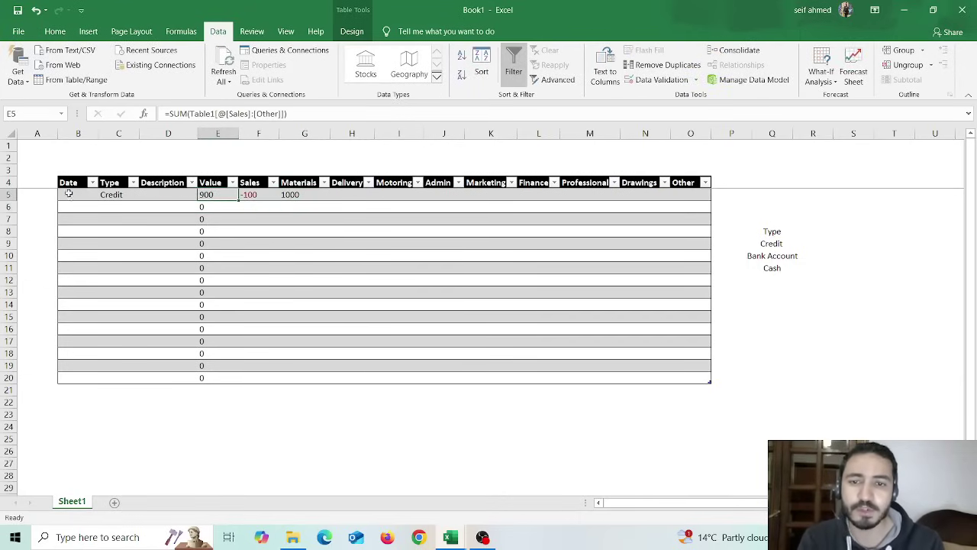
Step: Fill the Value header text down into E5, undo the table-wide fill, and reselect the table for design options
key("ctrl+d")
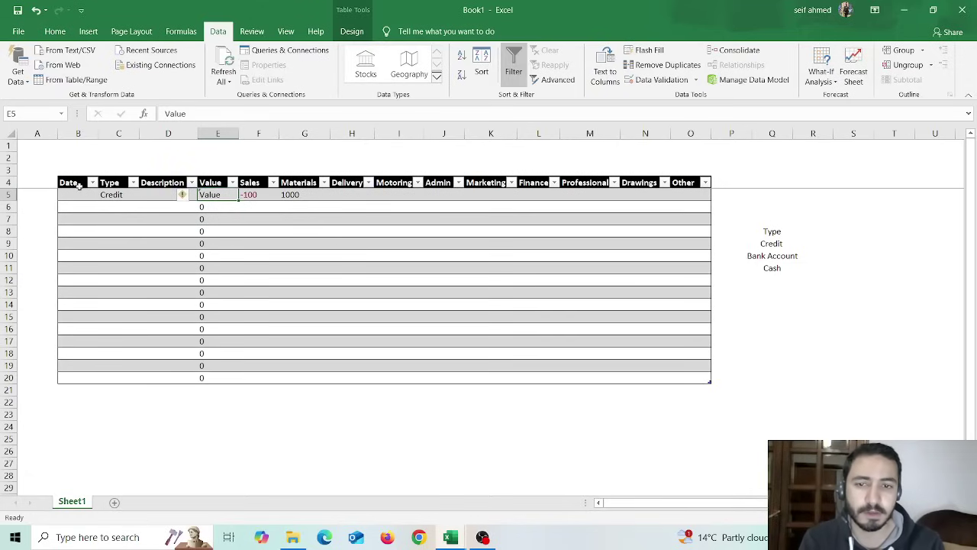
left_click_drag(78, 186, 694, 365)
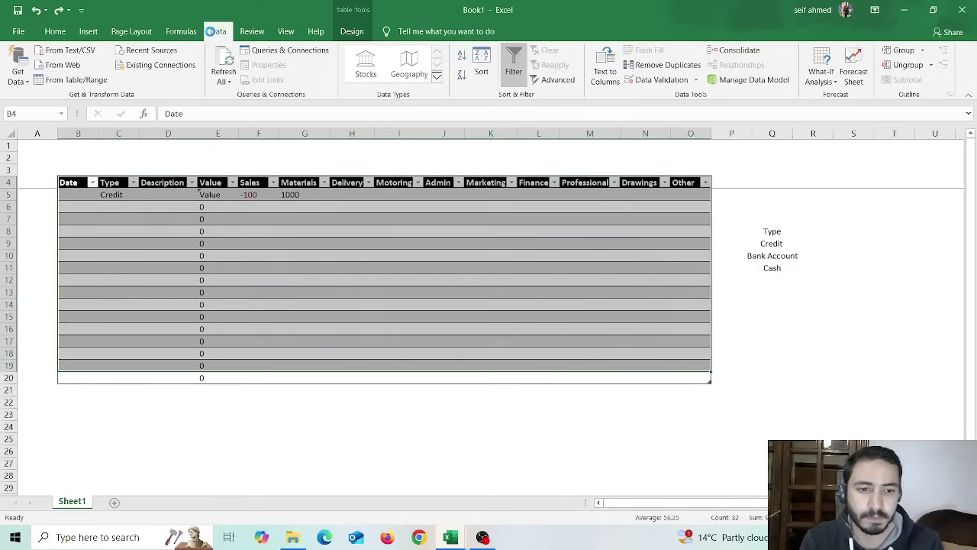
key("ctrl+d")
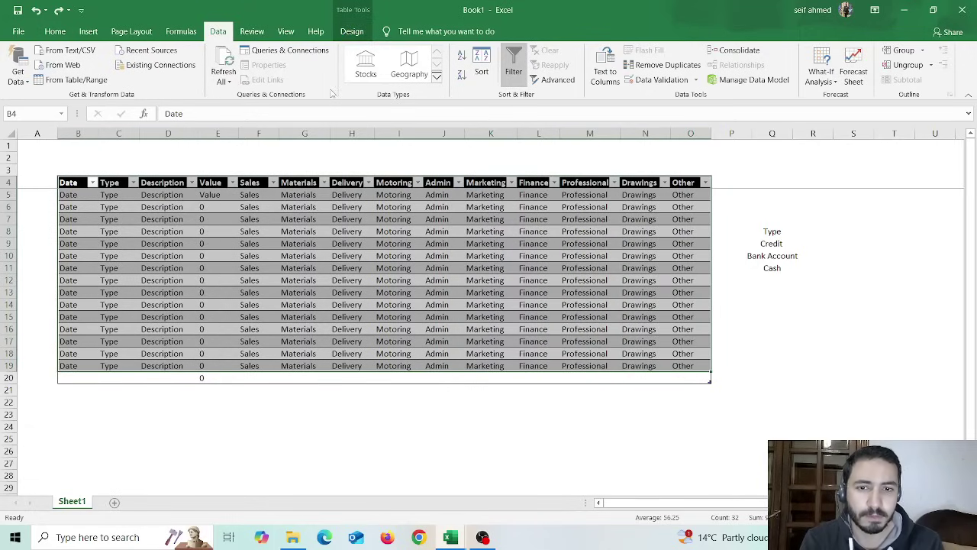
key("ctrl+z")
key("ctrl+z")
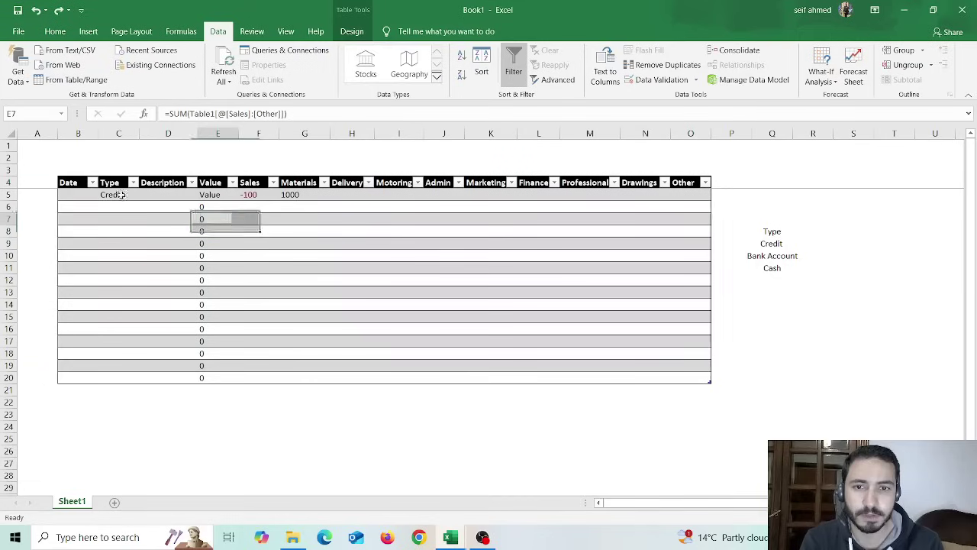
left_click_drag(70, 183, 700, 374)
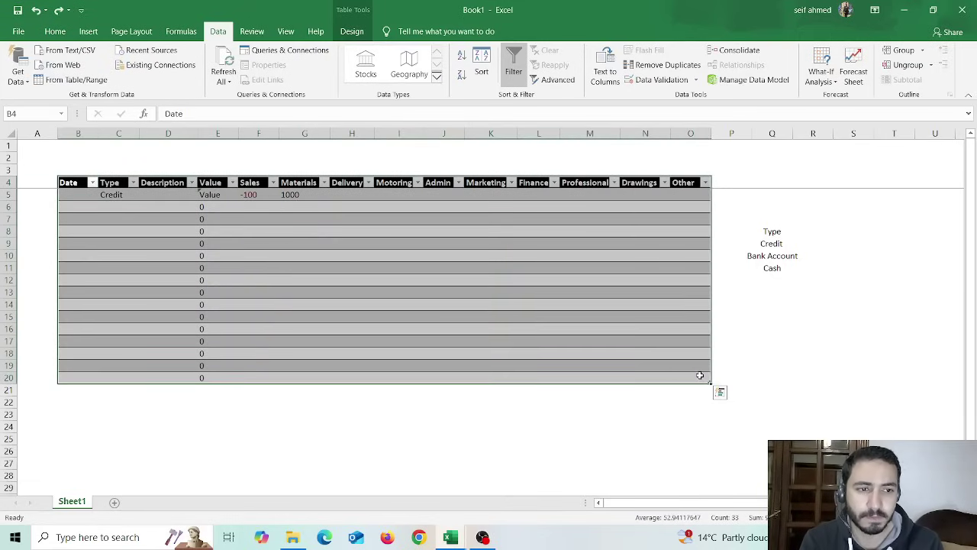
left_click(351, 31)
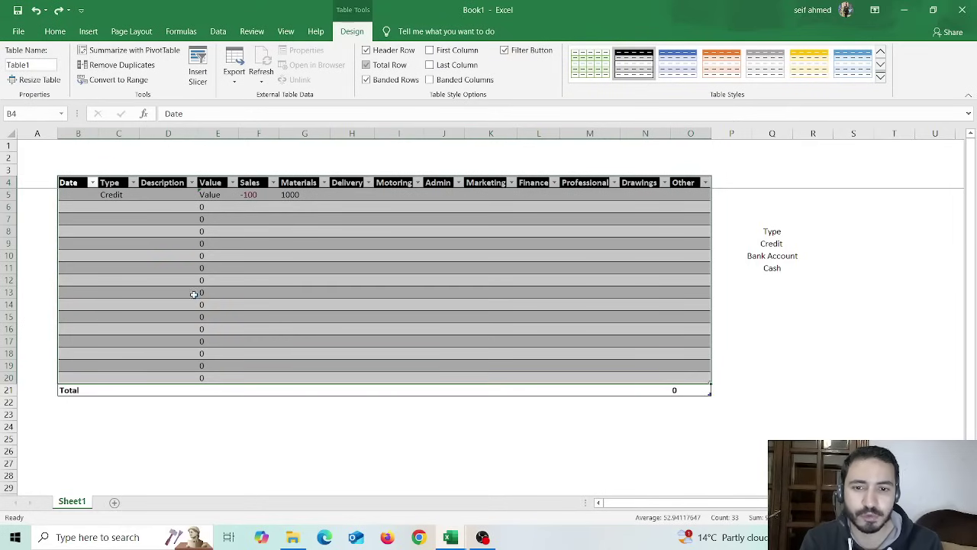
Step: Set the Total row's Value cell E21 to a Sum total
left_click(116, 389)
left_click(183, 389)
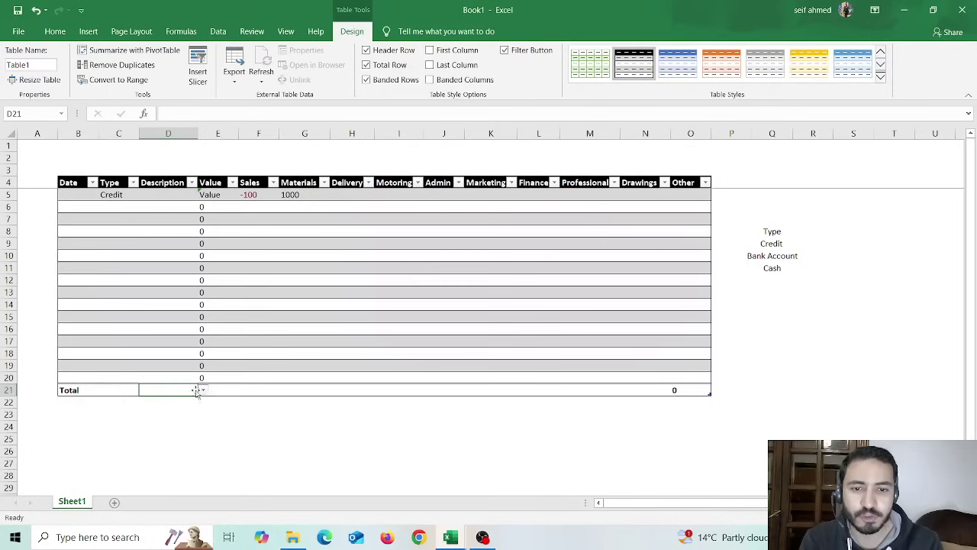
left_click(216, 388)
left_click(243, 390)
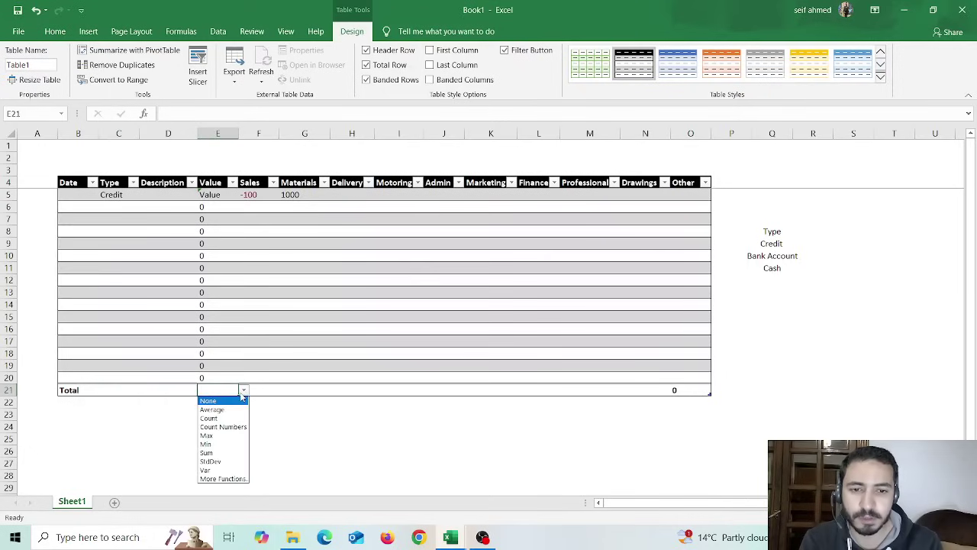
left_click(213, 453)
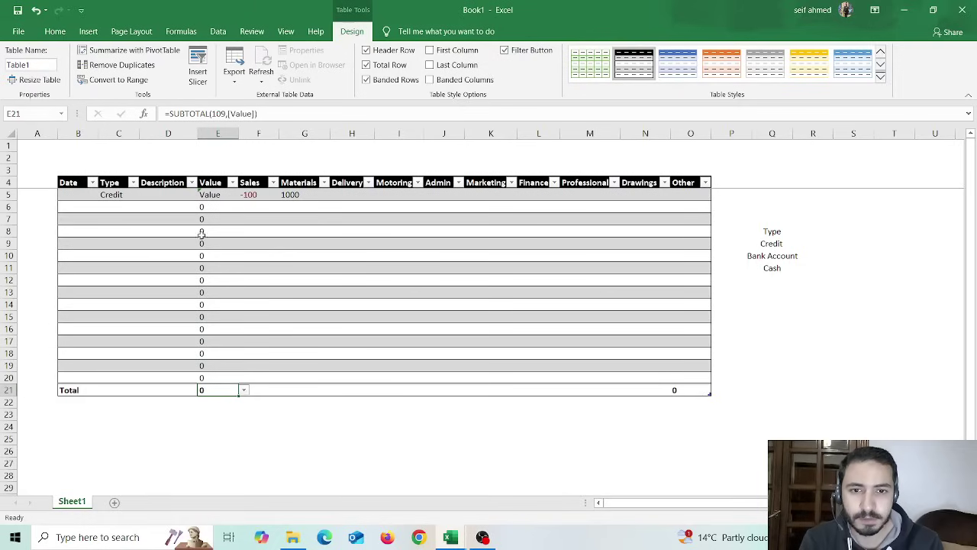
left_click(216, 193)
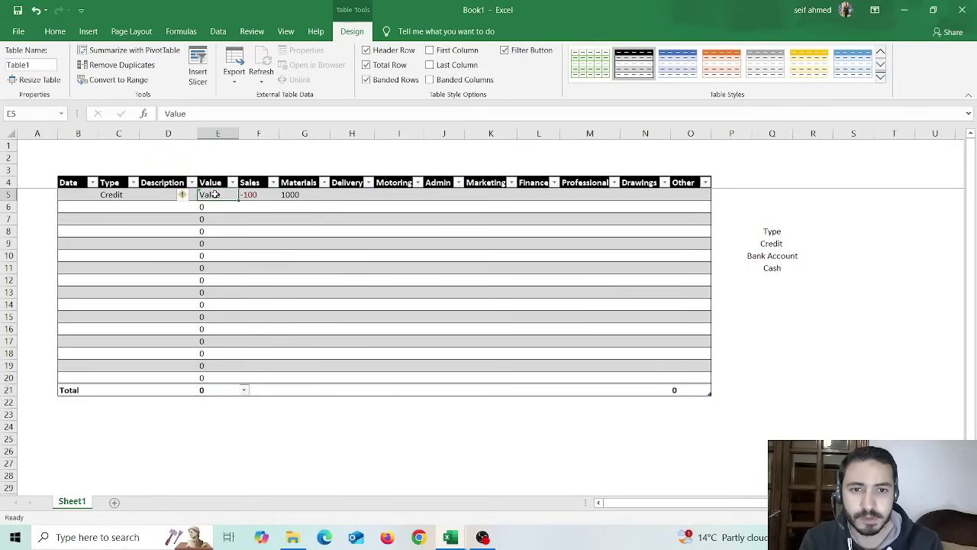
Step: Re-enter =SUM over the row's Sales to Other cells in E5, restoring 900
double_click(195, 111)
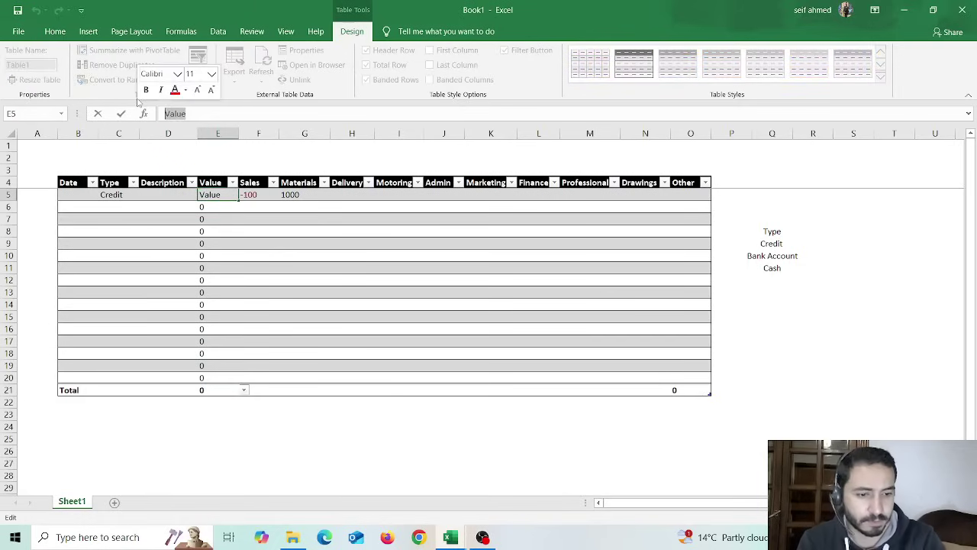
type("=sum")
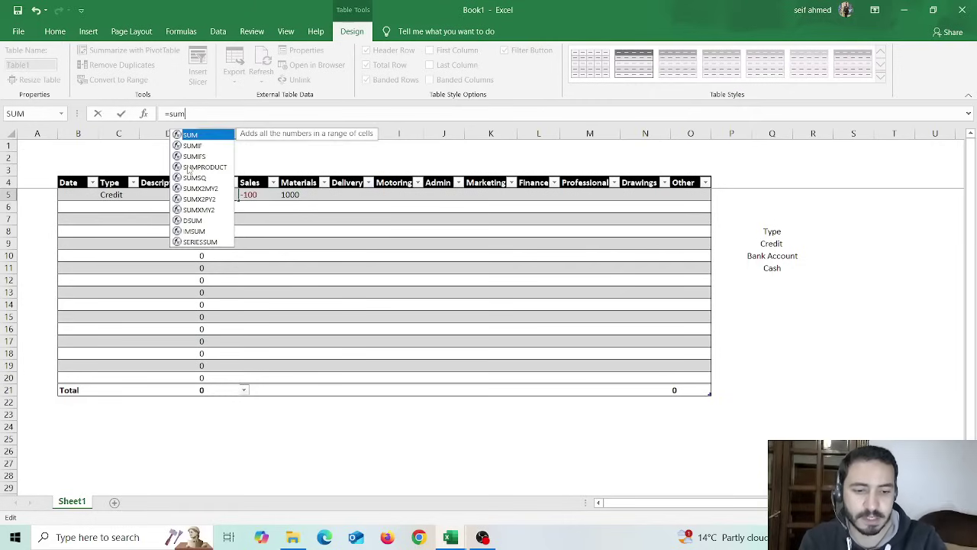
type("(")
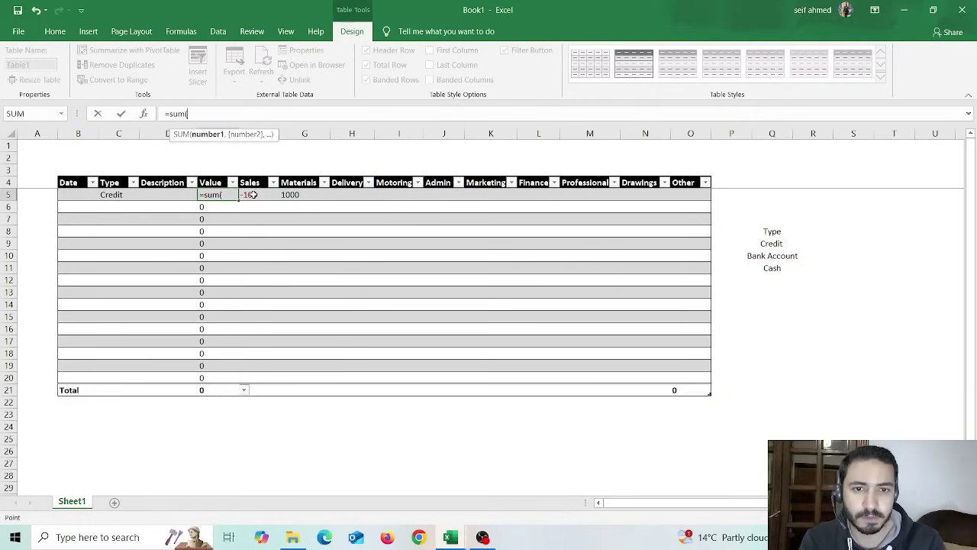
left_click_drag(251, 195, 688, 196)
type(")")
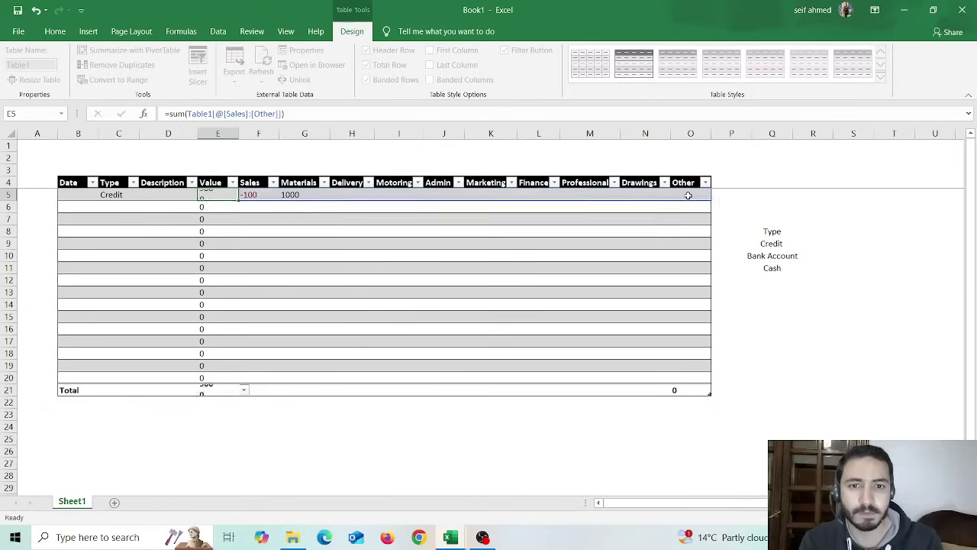
key("Return")
left_click(305, 251)
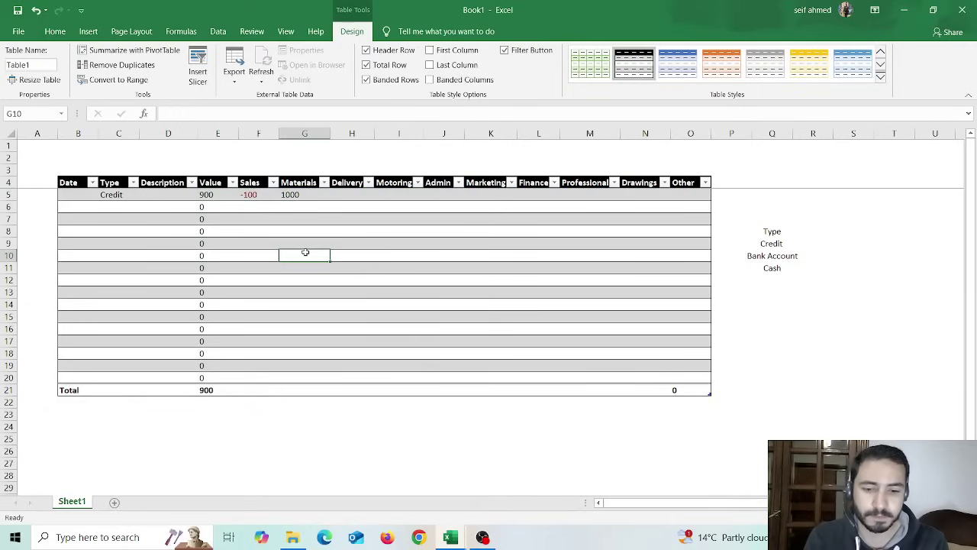
left_click(249, 193)
Step: Format F5 as Number with 0 decimals and a 1000 separator, then enter -1000
right_click(249, 194)
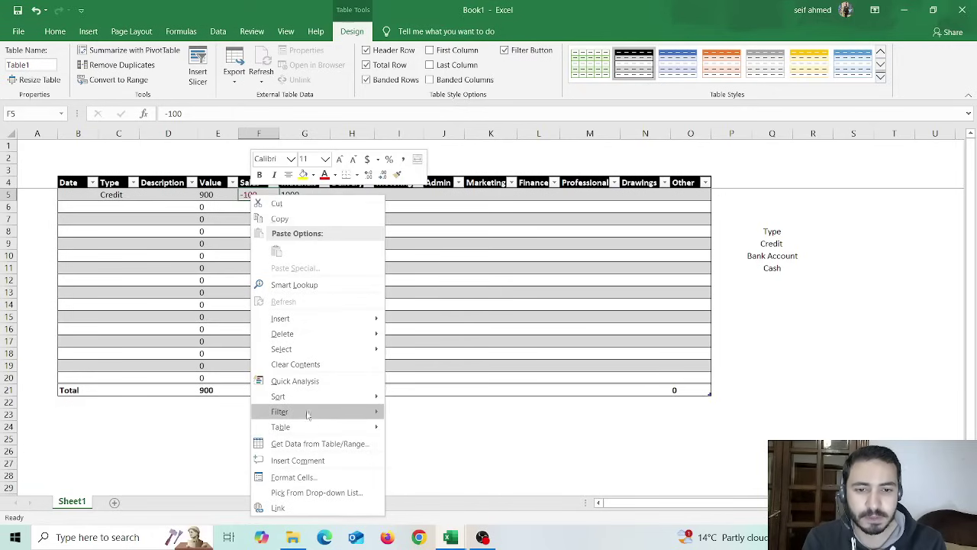
left_click(294, 477)
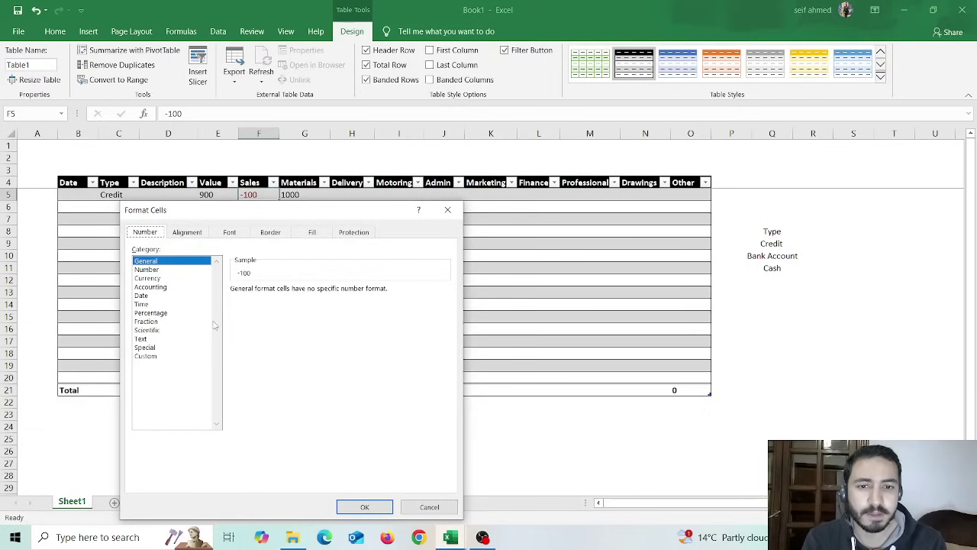
left_click(146, 269)
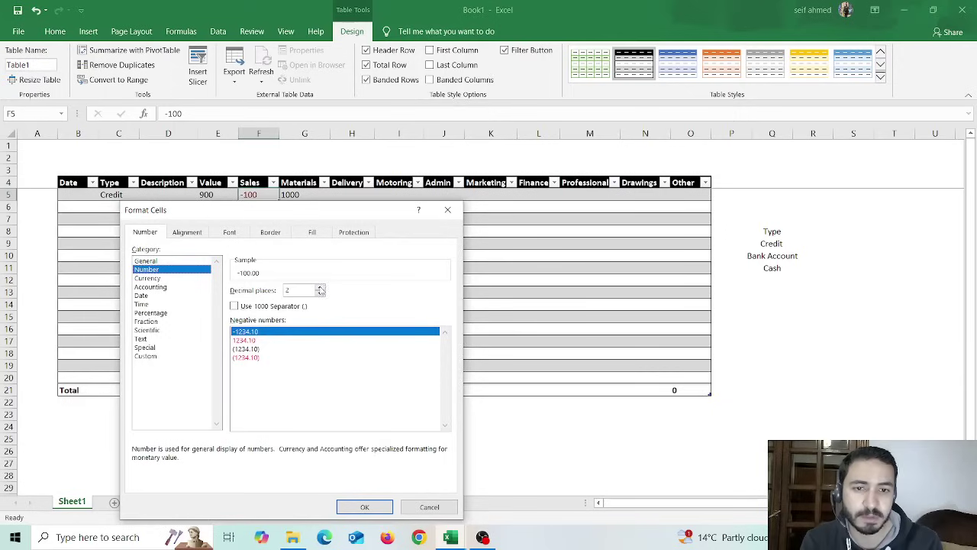
left_click(320, 294)
left_click(321, 294)
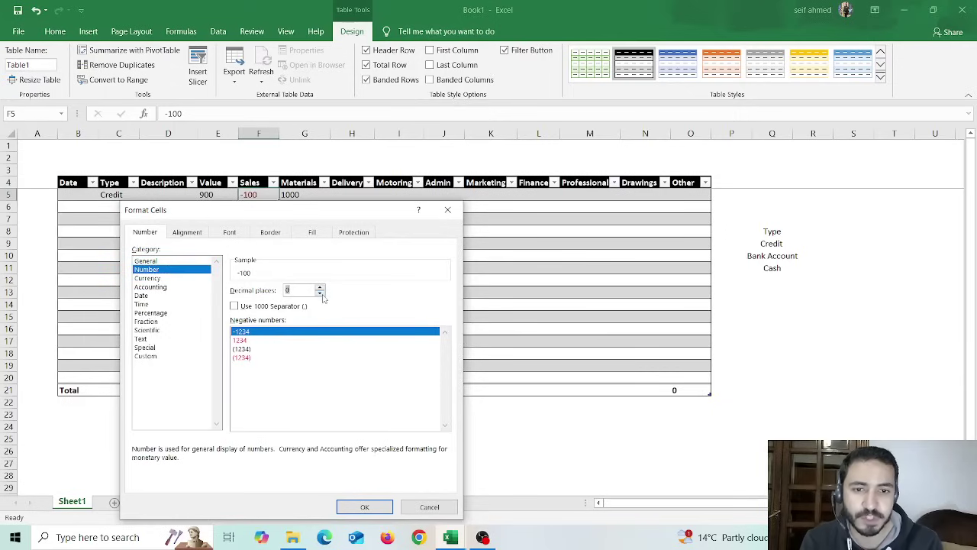
left_click(234, 306)
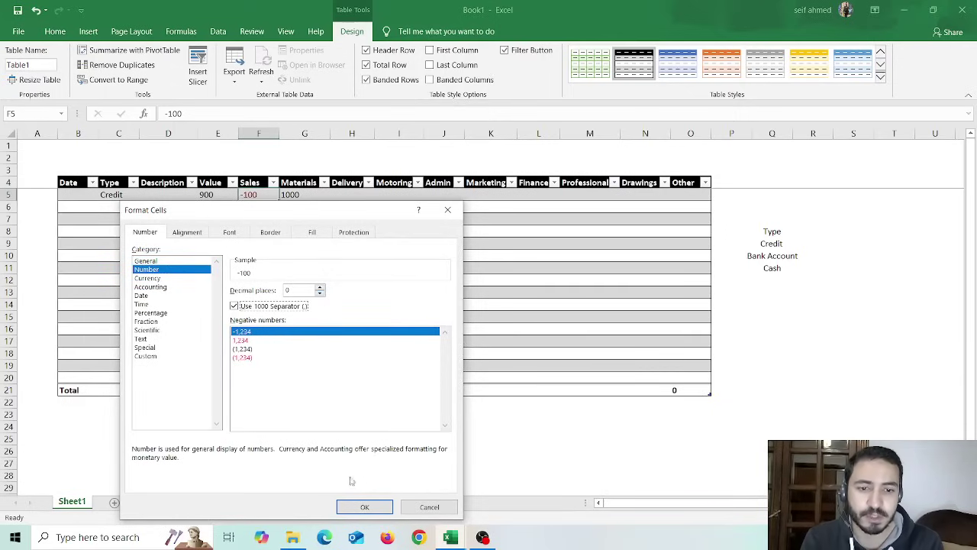
left_click(363, 507)
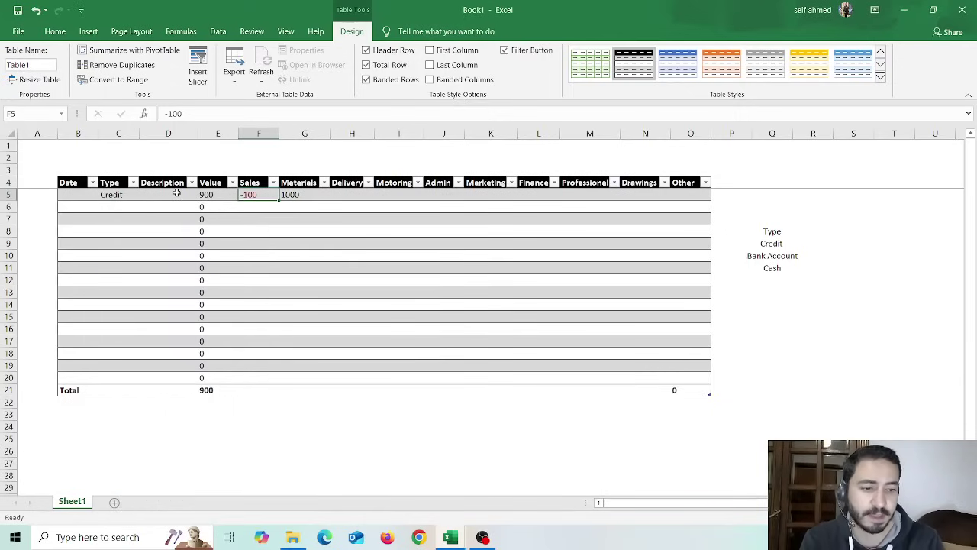
type("-1000")
key("Return")
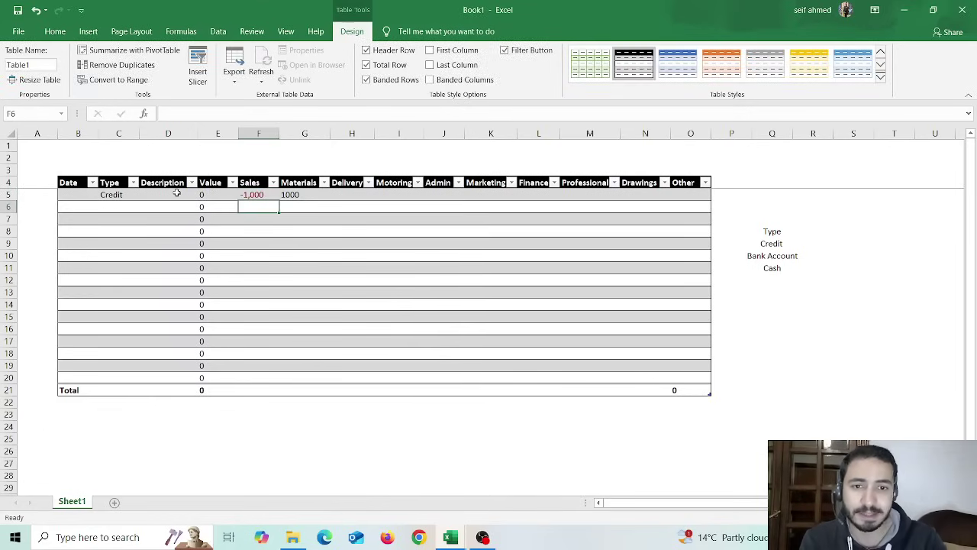
Step: Clear the existing conditional formatting rules from F5
left_click(259, 195)
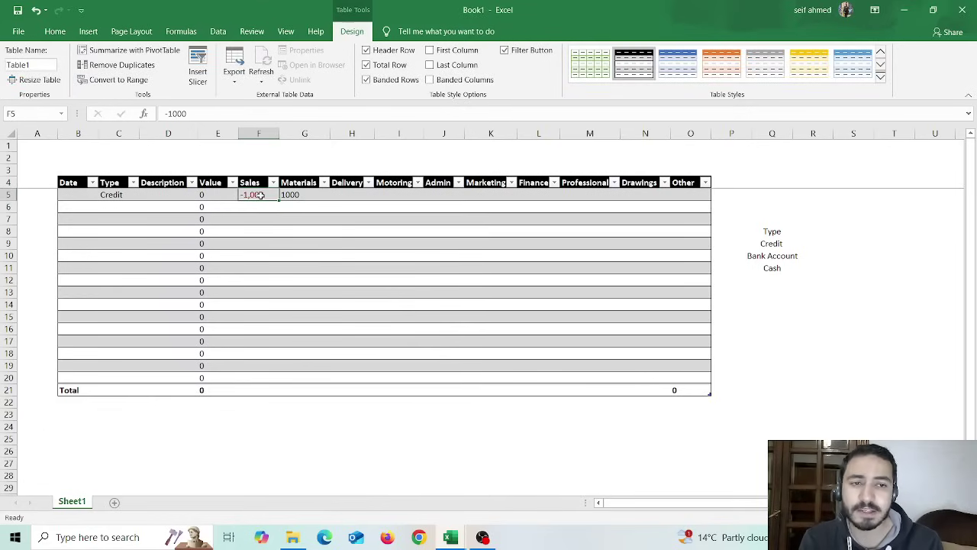
left_click(55, 32)
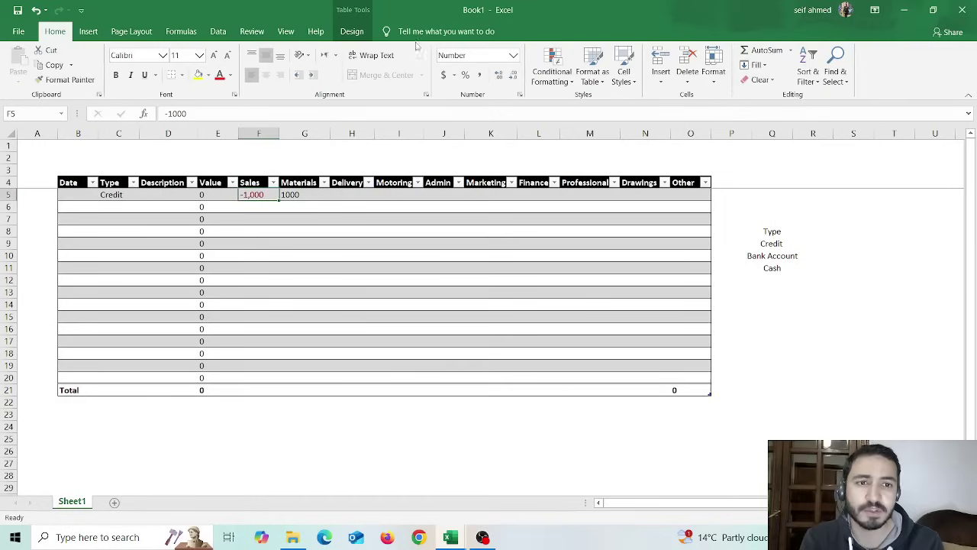
left_click(563, 84)
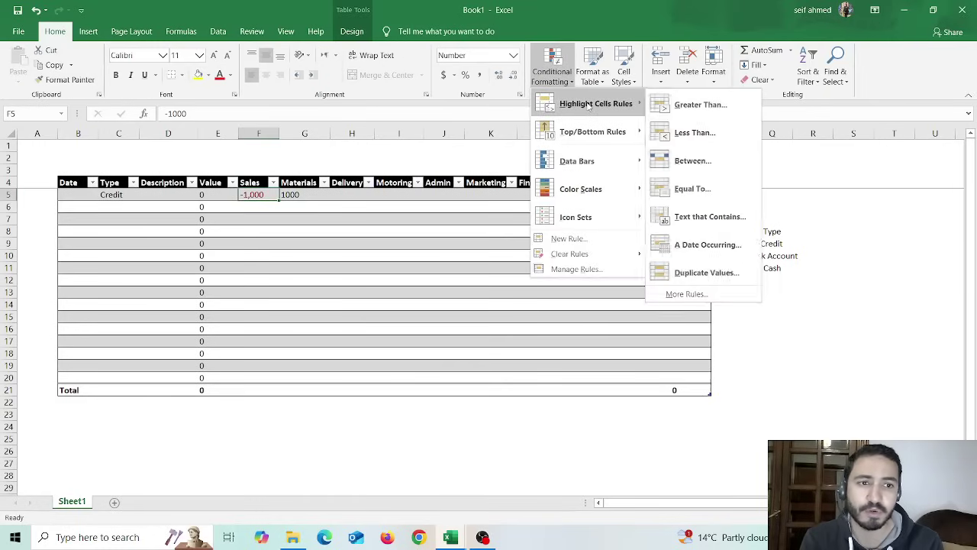
mouse_move(610, 135)
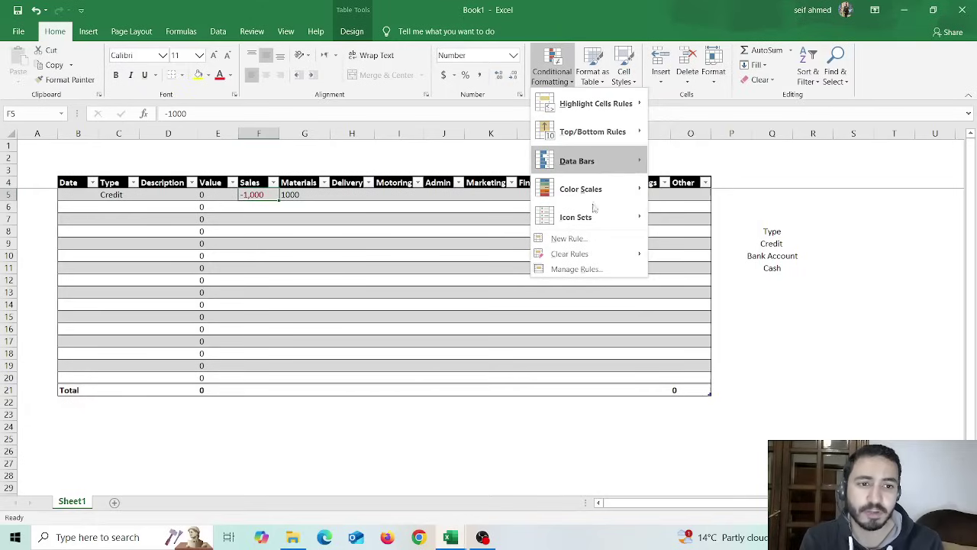
mouse_move(570, 256)
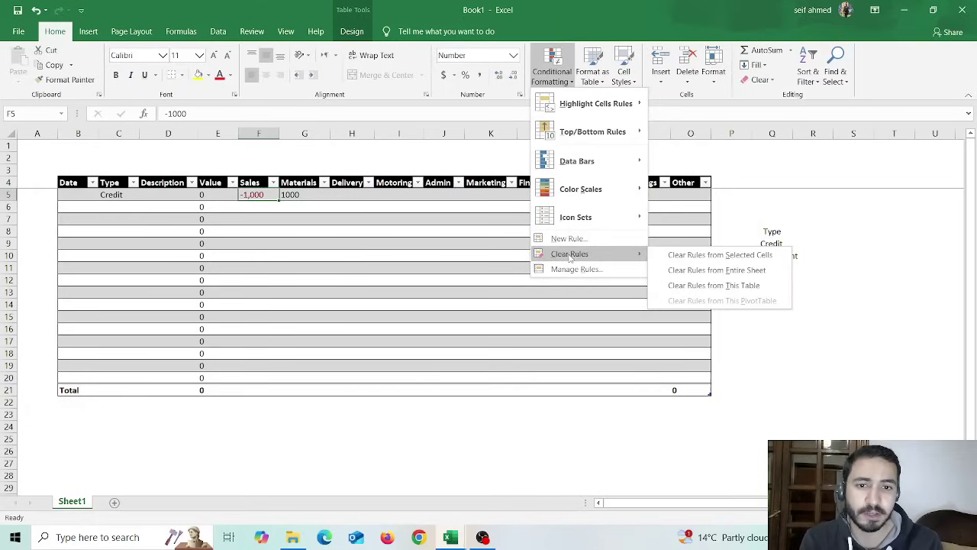
left_click(722, 261)
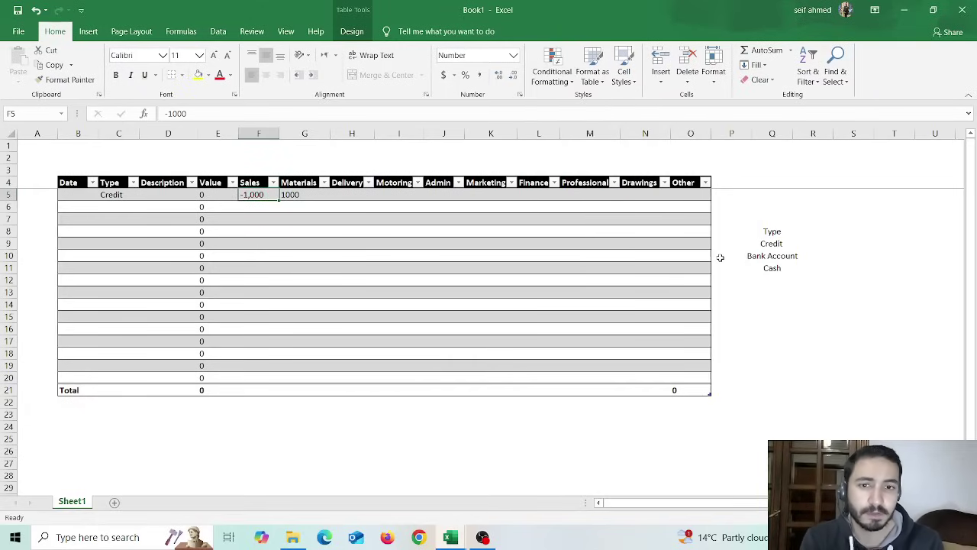
Step: Add a Less Than 0 highlight rule to F5 using Red Text
left_click(562, 72)
mouse_move(596, 103)
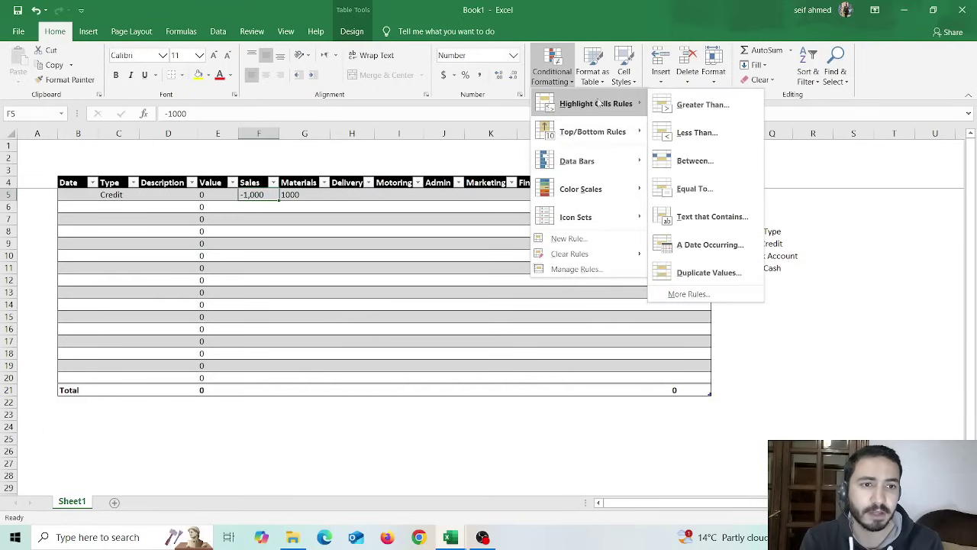
left_click(700, 126)
type("0")
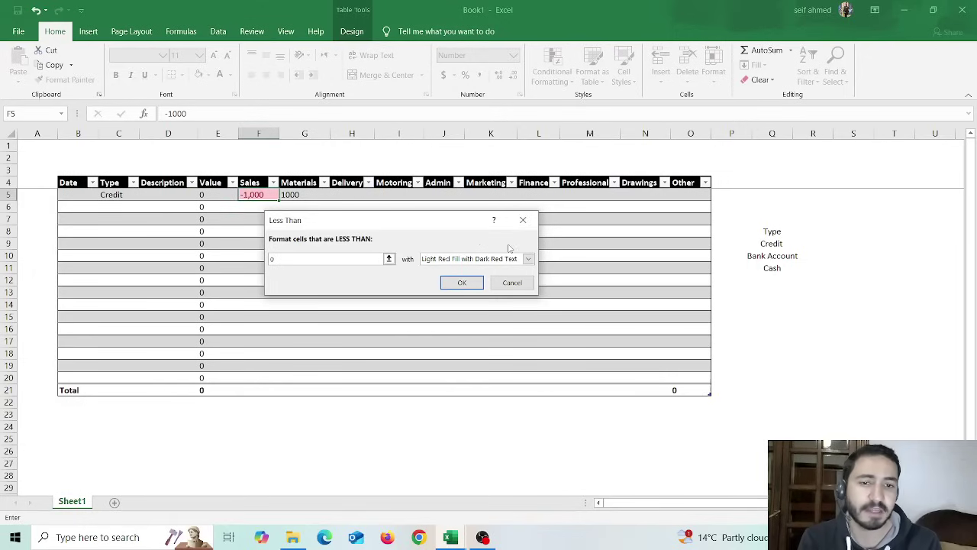
left_click(526, 260)
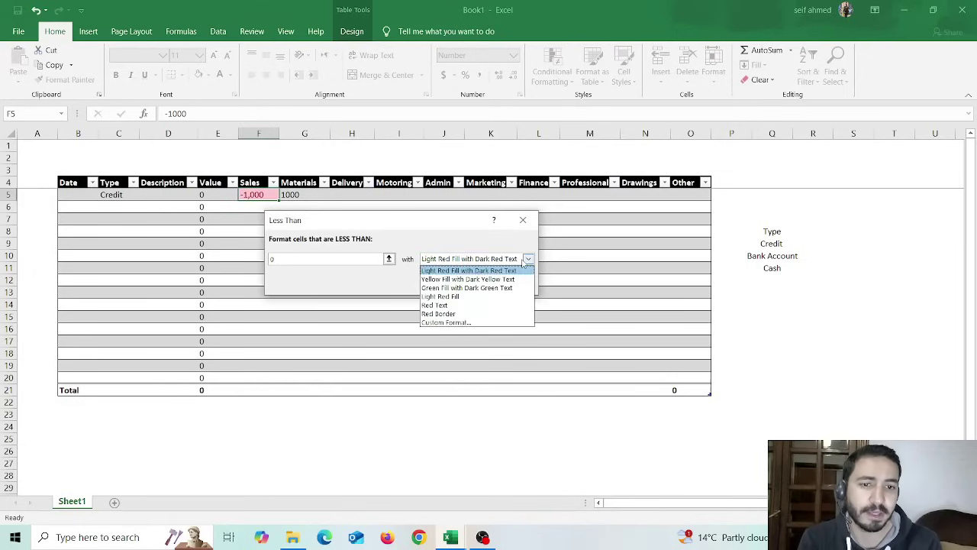
left_click(434, 304)
left_click(461, 281)
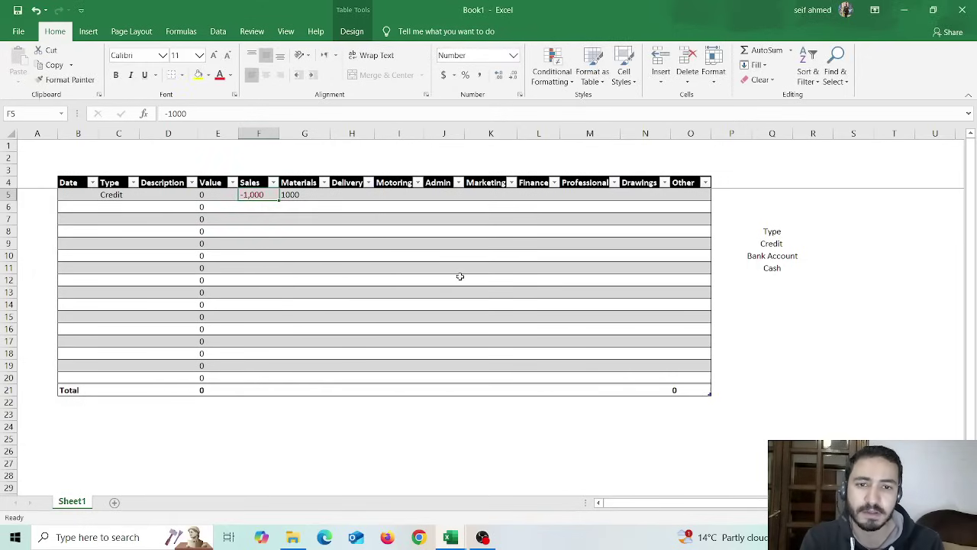
Step: Undo the F5 change and set Types in C6–C9 to Bank Account, Credit, Cash, Bank Account
key("ctrl+z")
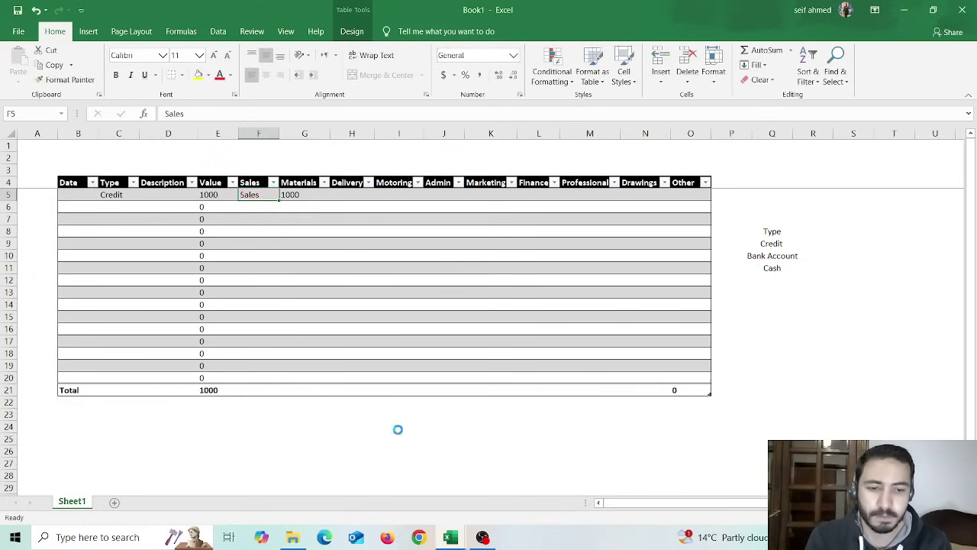
left_click(134, 208)
left_click(145, 207)
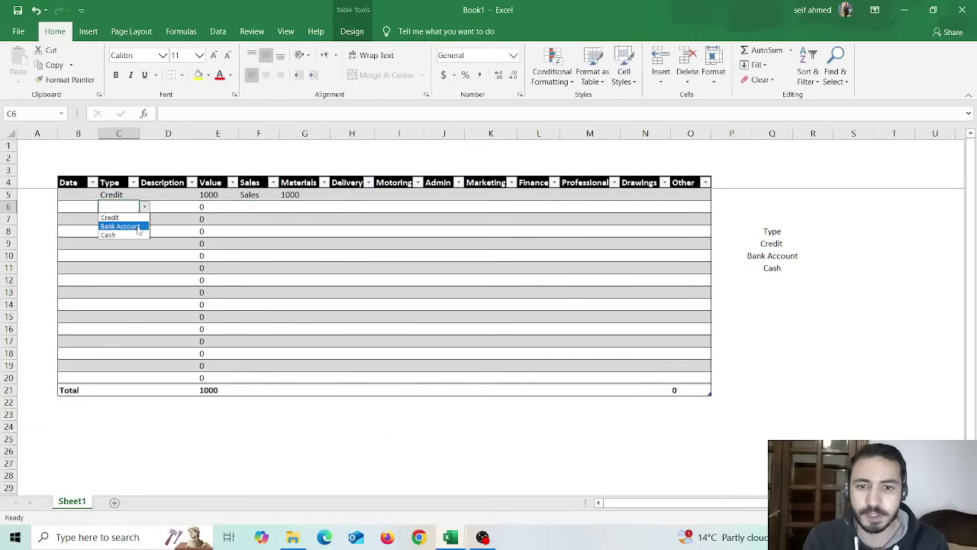
left_click(137, 228)
left_click(123, 217)
left_click(144, 219)
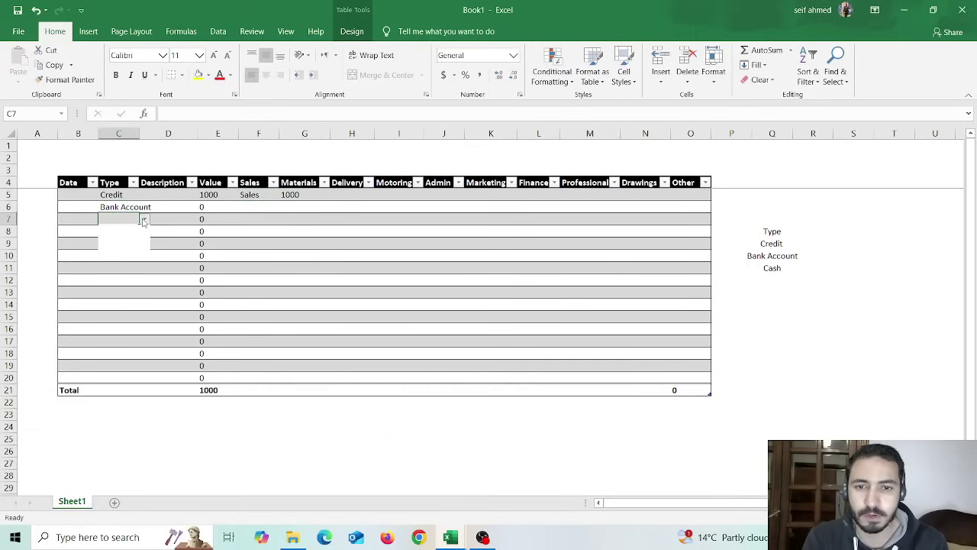
left_click(123, 228)
left_click(118, 231)
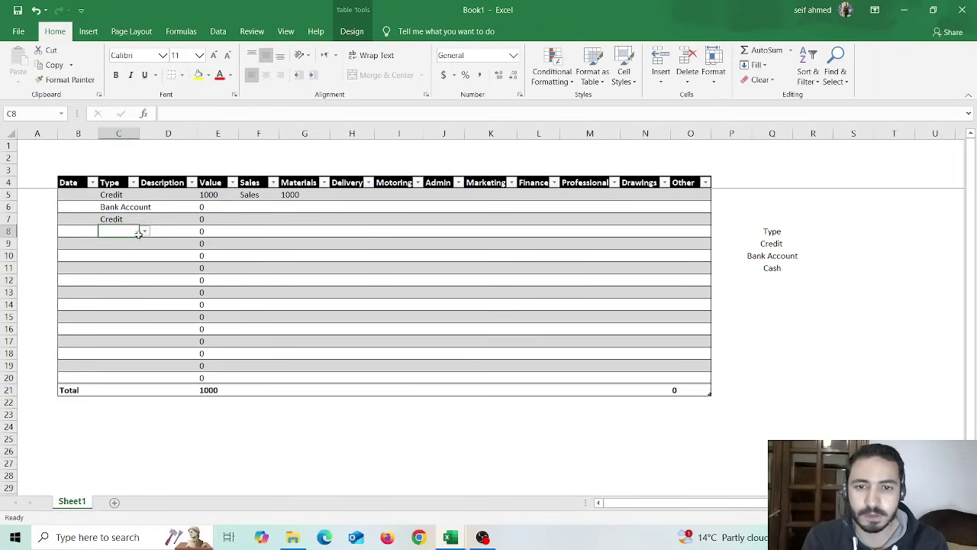
left_click(145, 232)
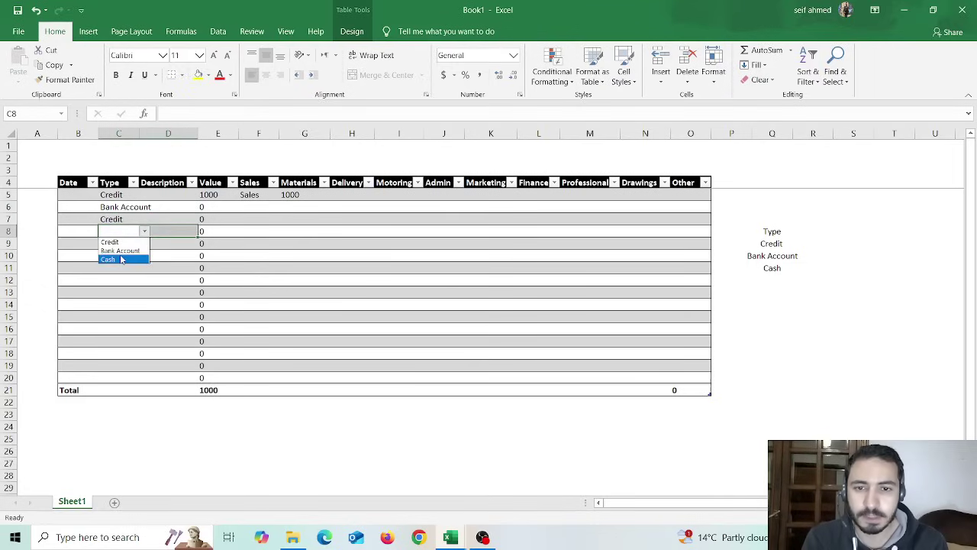
left_click(123, 259)
left_click(141, 244)
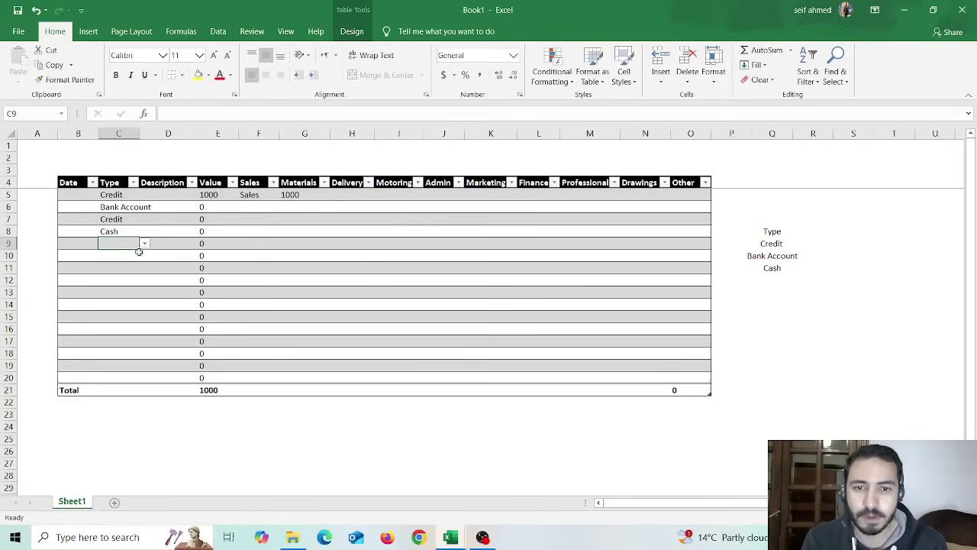
left_click(145, 244)
left_click(125, 265)
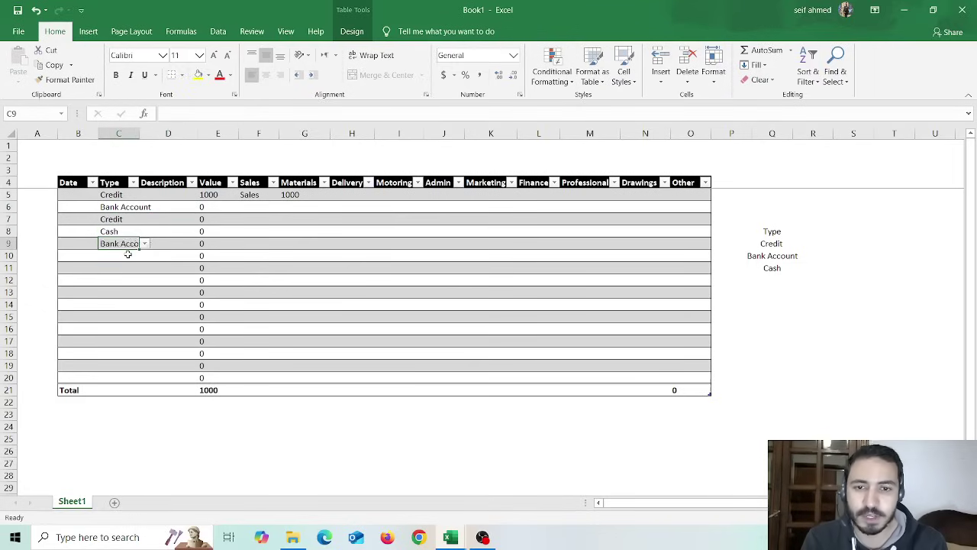
Step: Set row 10's Type to Credit and filter the table to show only Credit rows
left_click(127, 254)
left_click(144, 256)
left_click(129, 266)
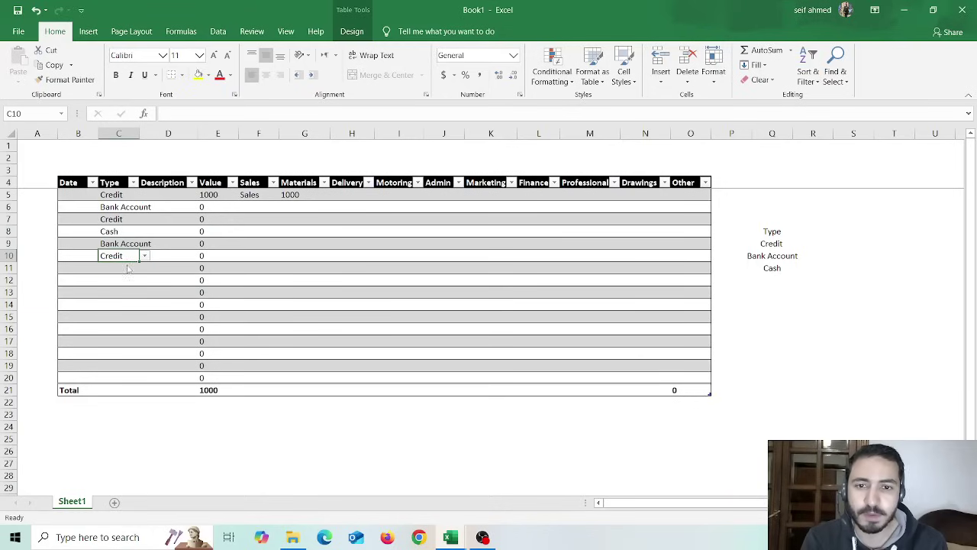
left_click(134, 183)
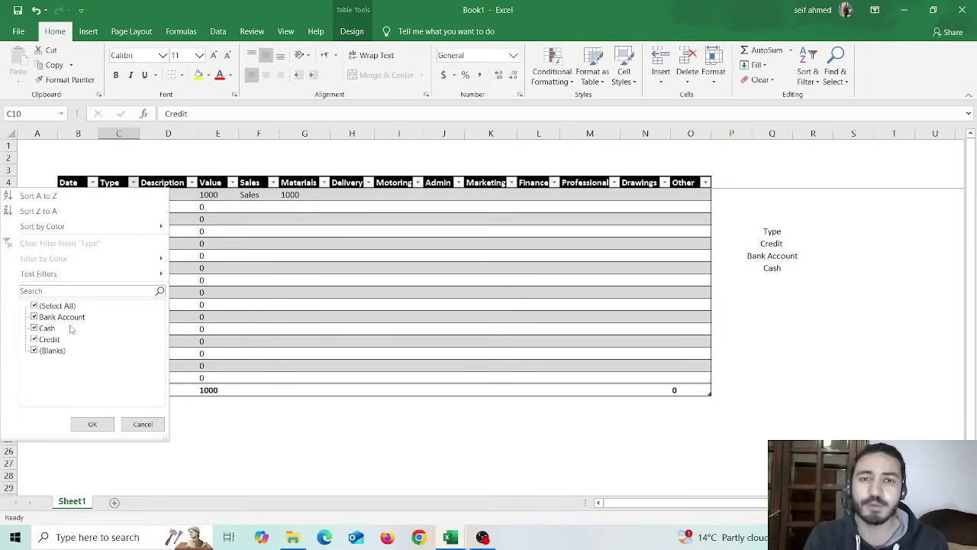
left_click(33, 305)
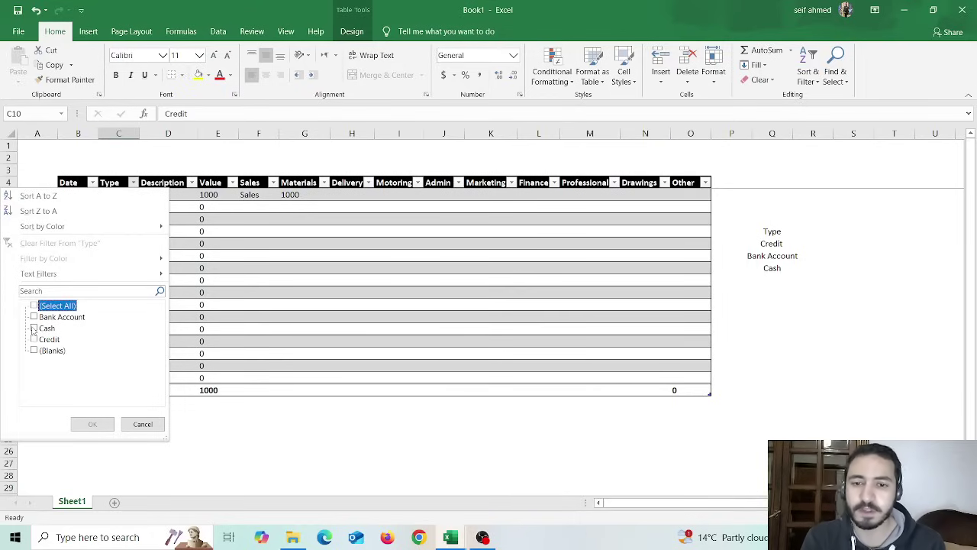
left_click(34, 339)
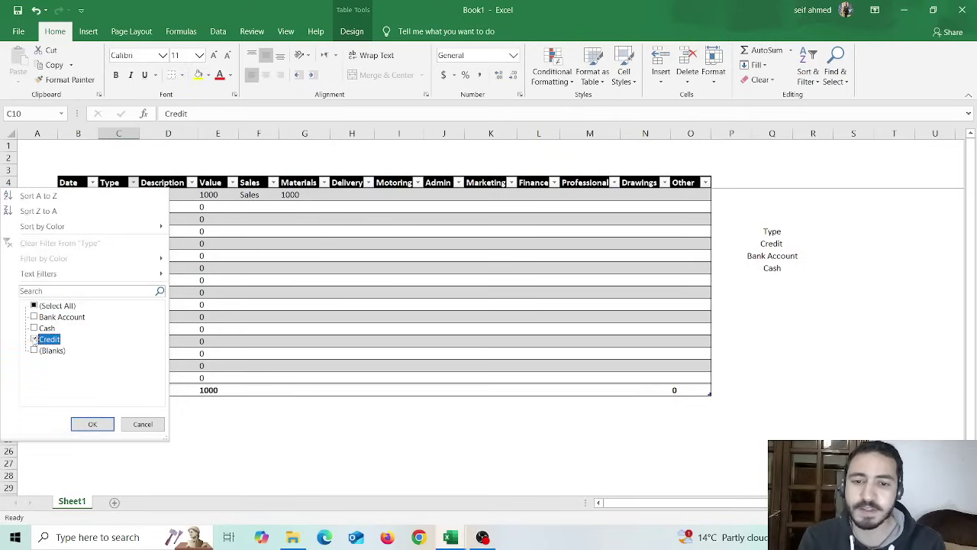
left_click(84, 426)
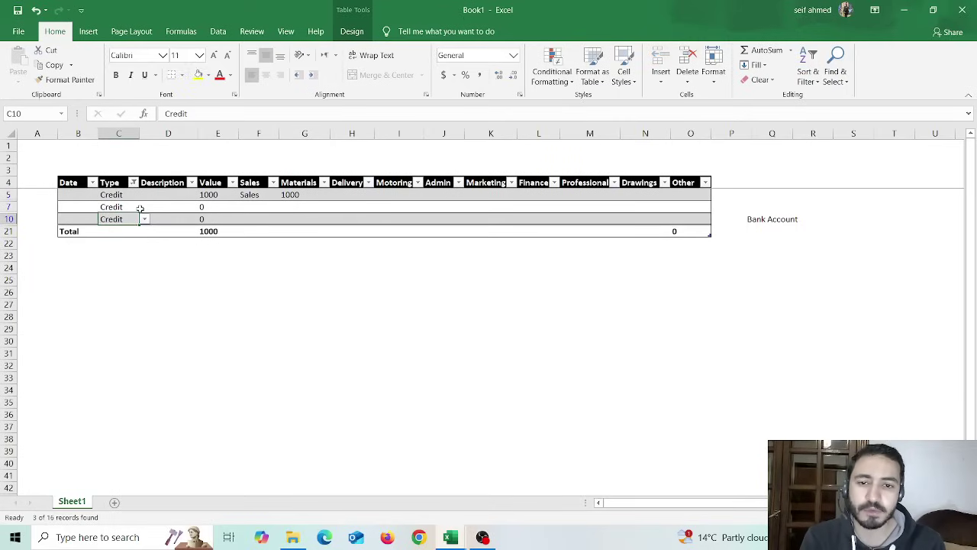
Step: Enter 200 in G7, the second Credit row's Materials cell, raising the Value total to 1200
left_click_drag(119, 195, 119, 219)
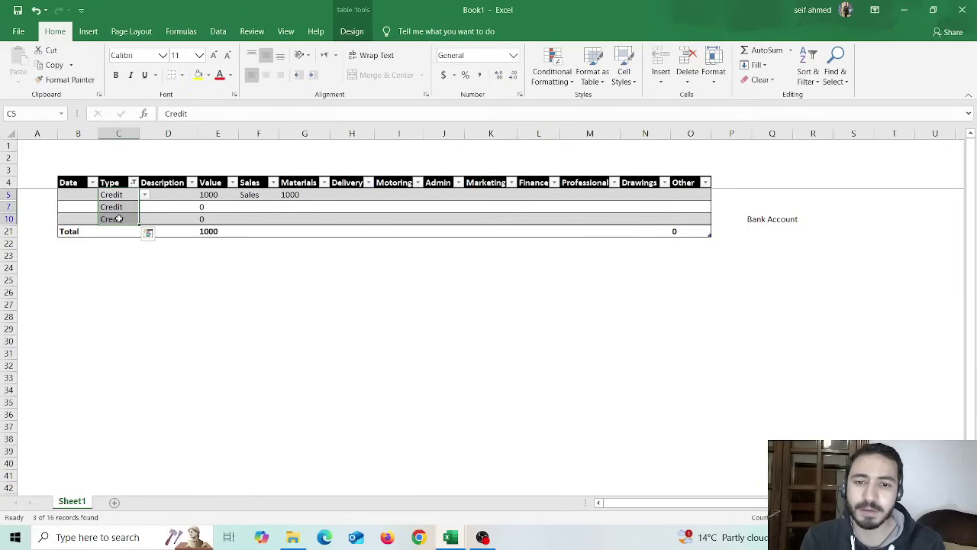
left_click(211, 207)
type("200")
key("Return")
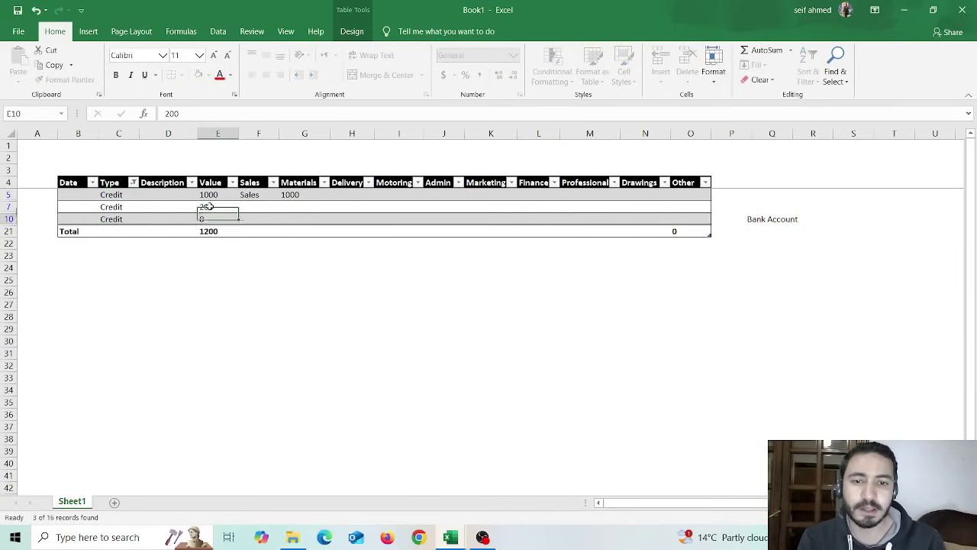
key("ctrl+z")
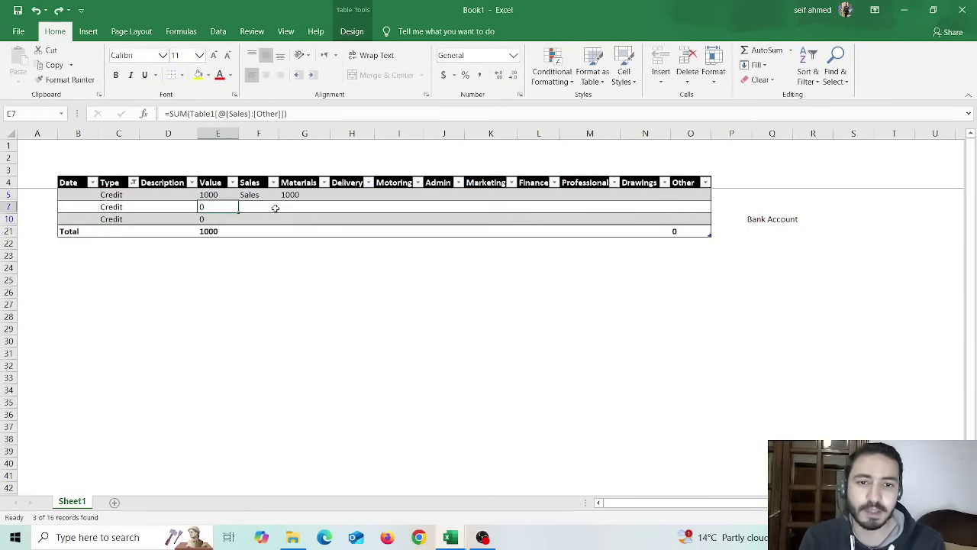
left_click(294, 206)
type("200")
key("Return")
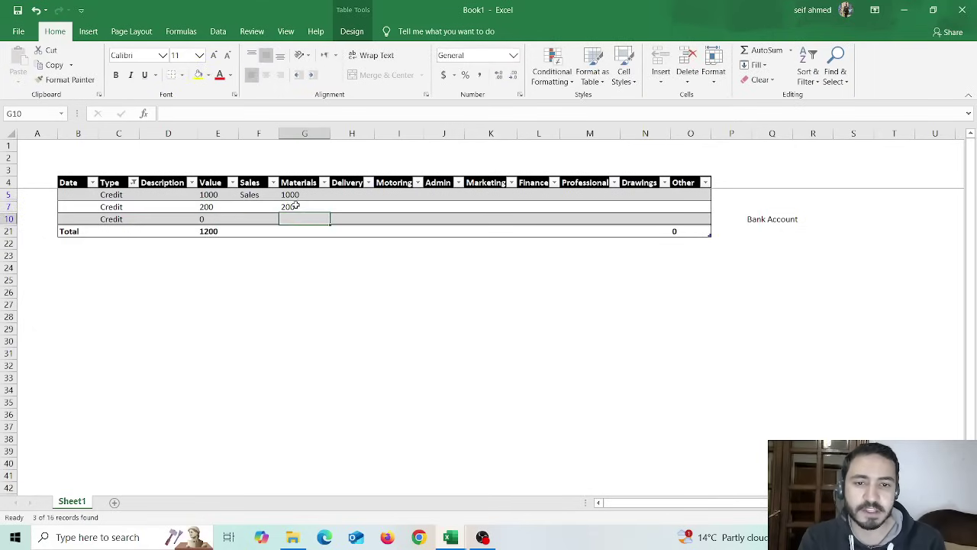
left_click(206, 232)
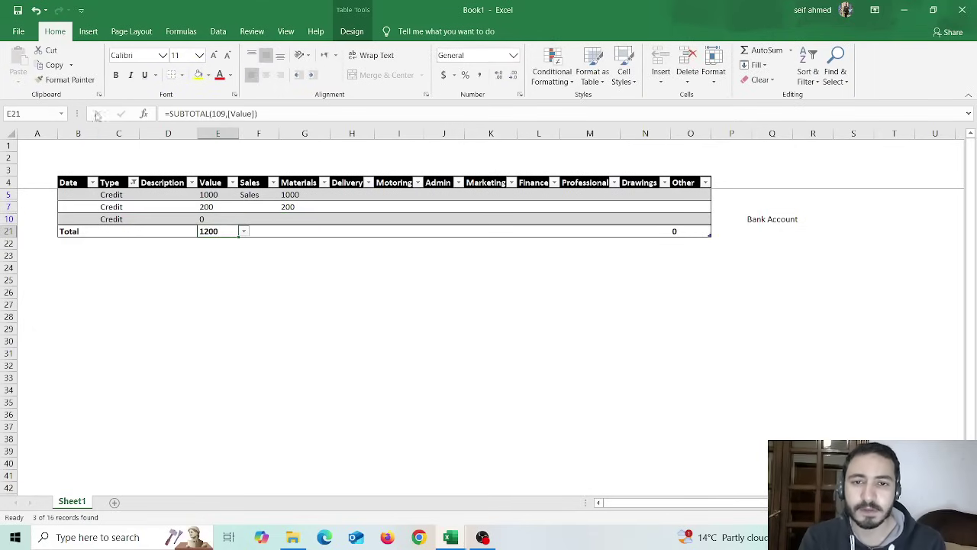
left_click(133, 182)
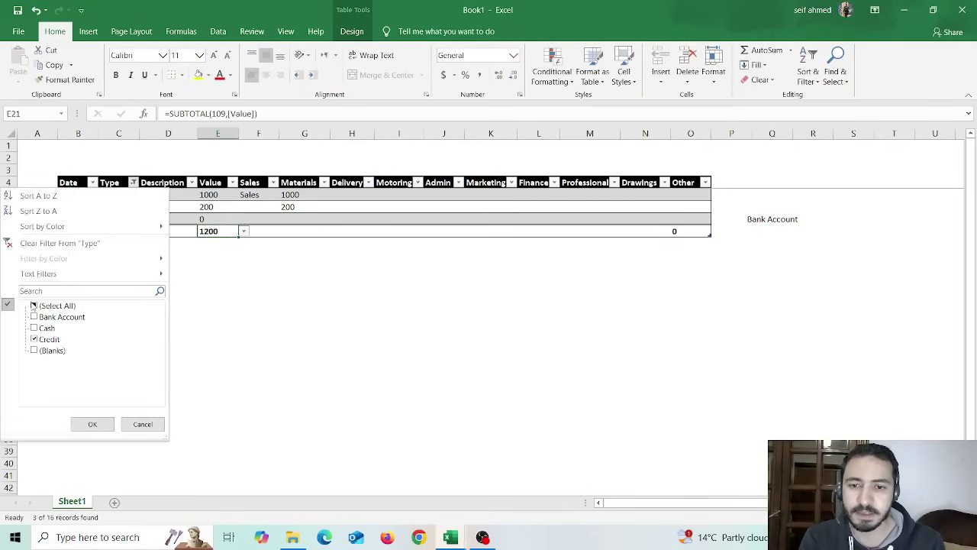
Step: Clear the Type filter and enter 300 Marketing in the Bank Account row's K6
left_click(34, 306)
left_click(89, 422)
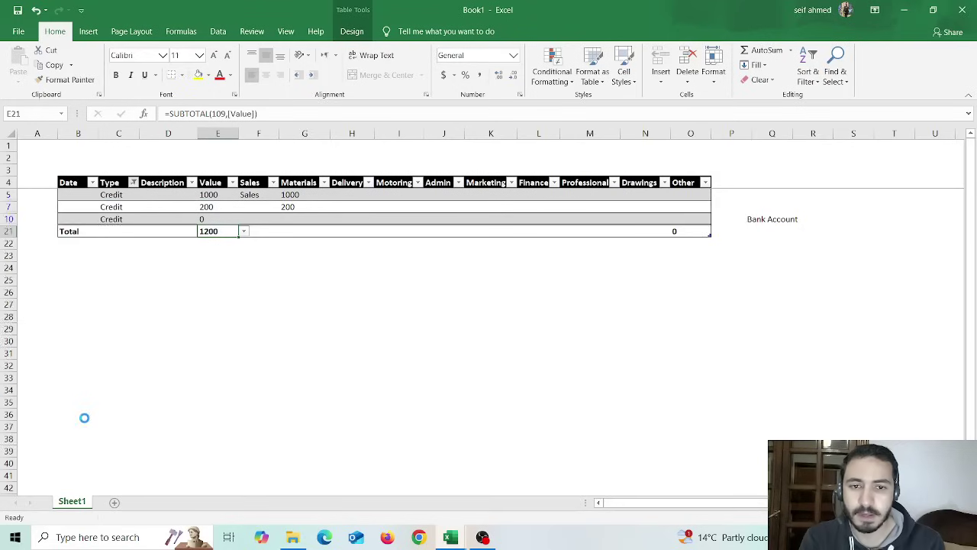
left_click(244, 207)
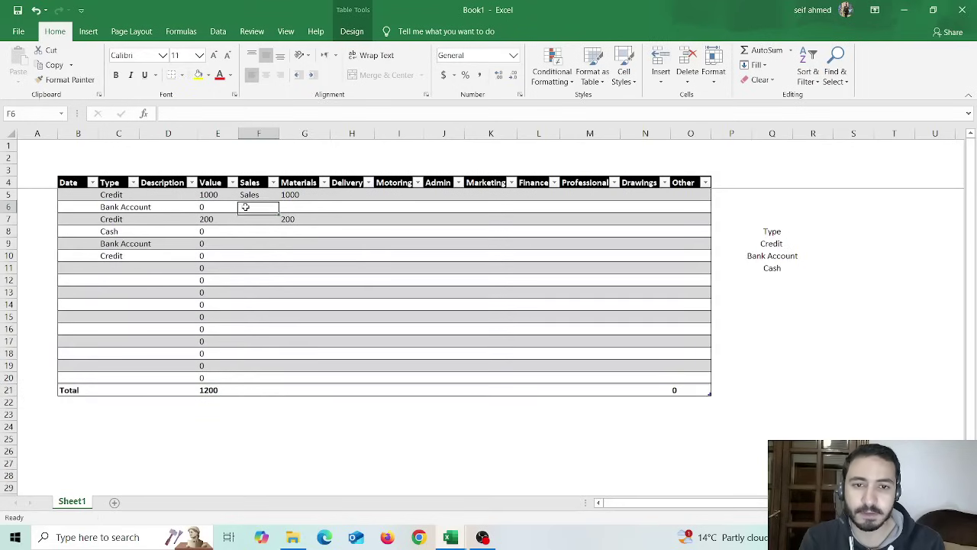
left_click(284, 207)
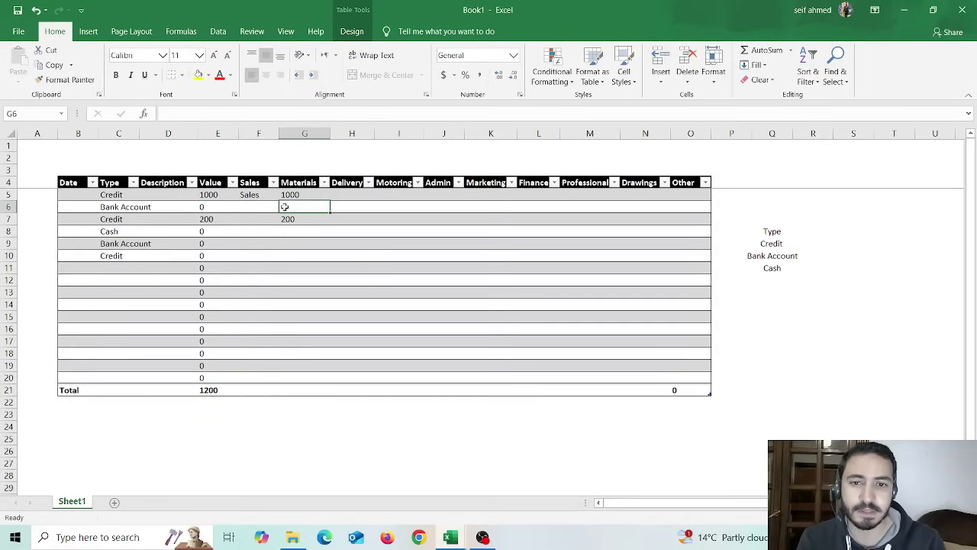
key("Right")
key("Right")
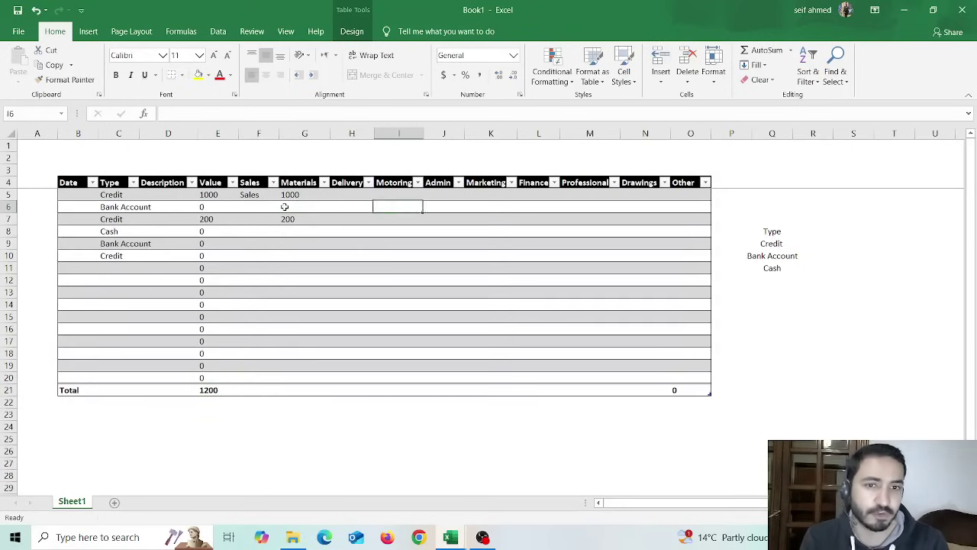
key("Right")
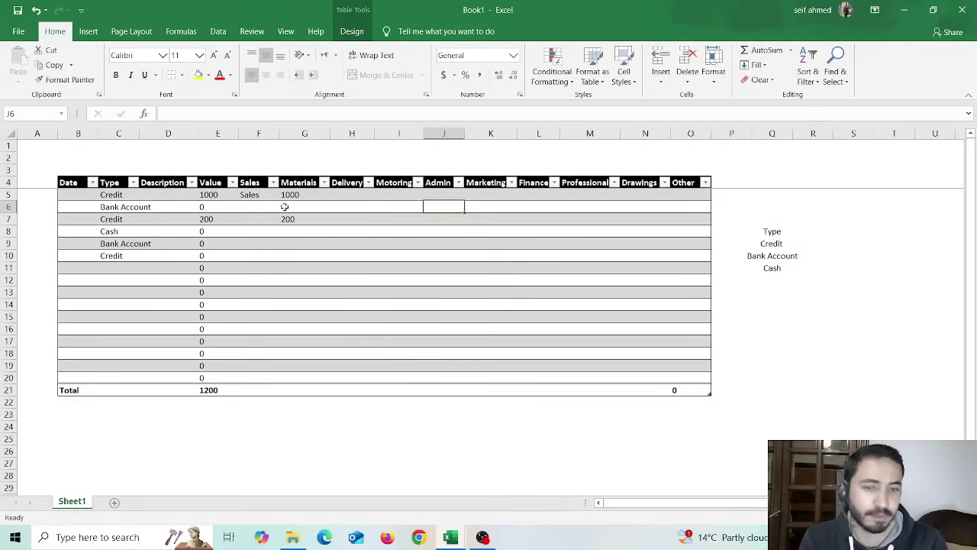
key("Right")
type("300")
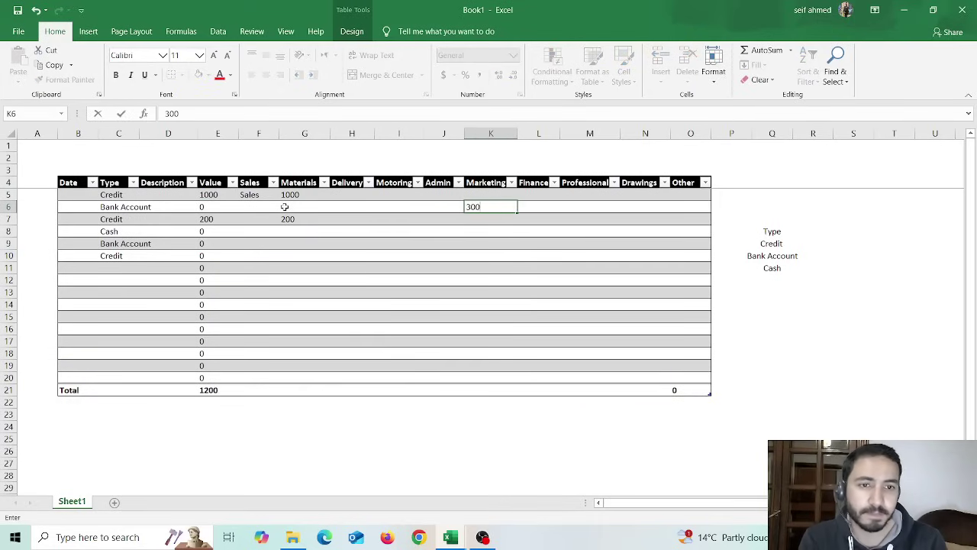
key("Return")
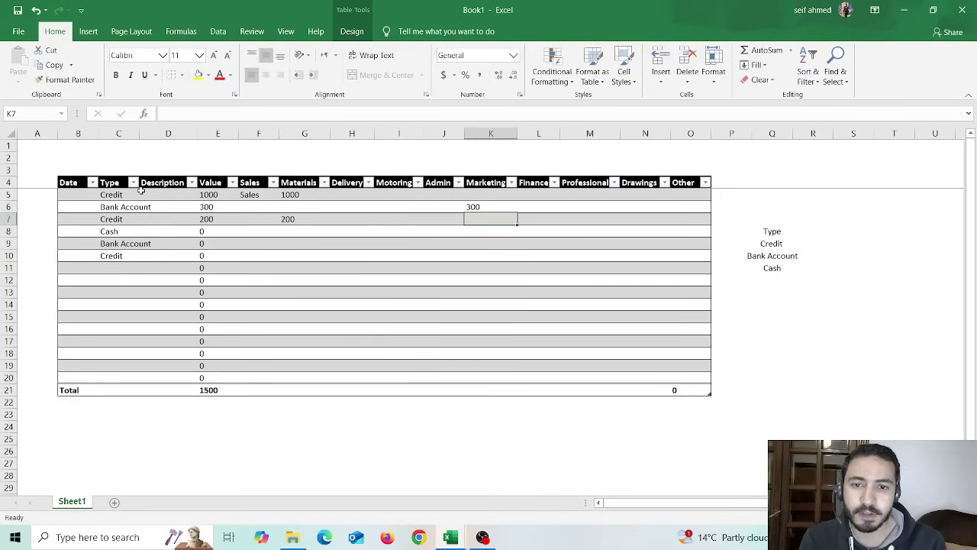
Step: Refilter Type to only Credit and enter 300 Marketing in K7
left_click(133, 182)
left_click(36, 305)
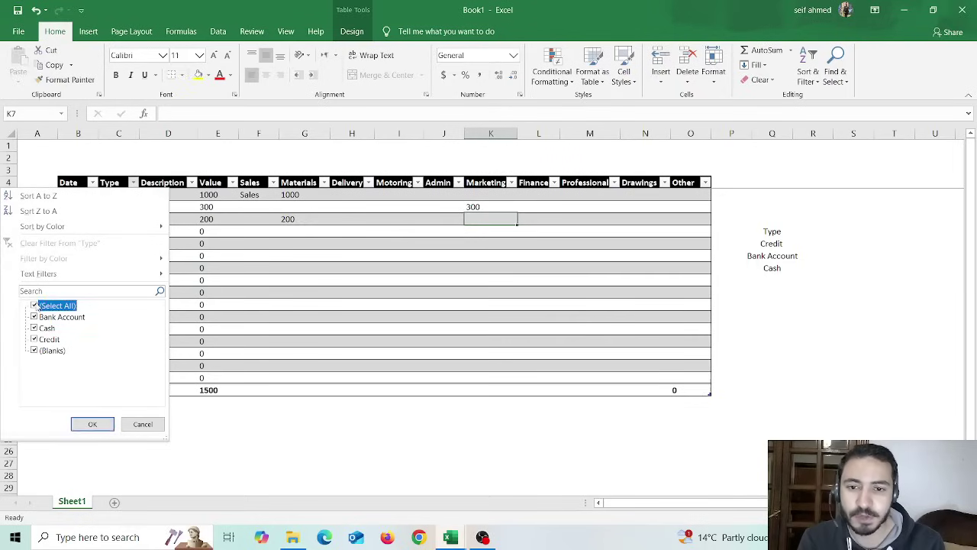
left_click(35, 338)
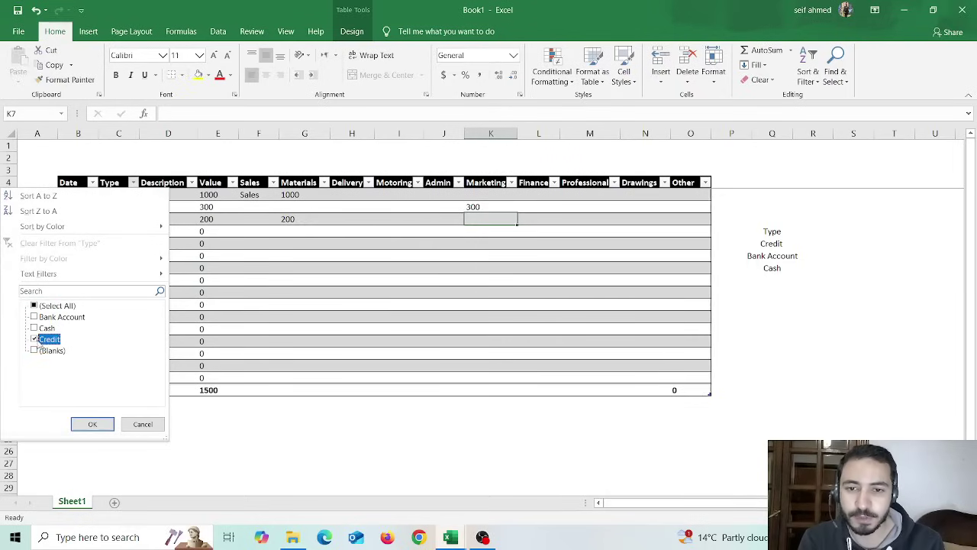
left_click(93, 423)
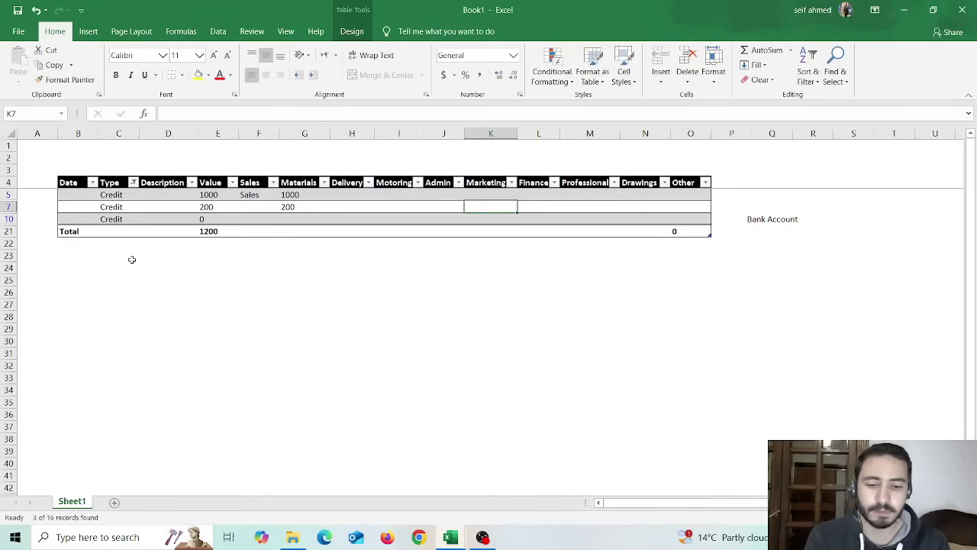
type("300")
key("ctrl+Return")
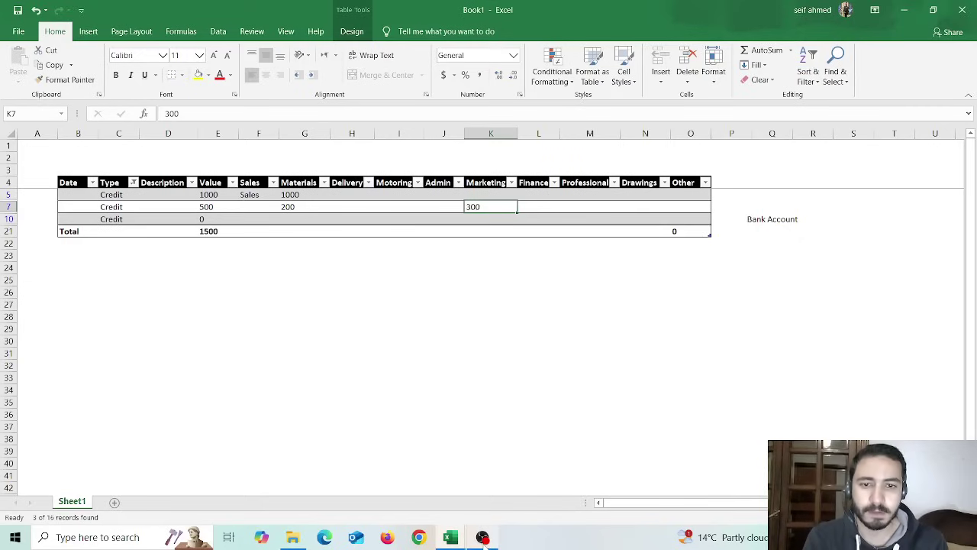
left_click(111, 156)
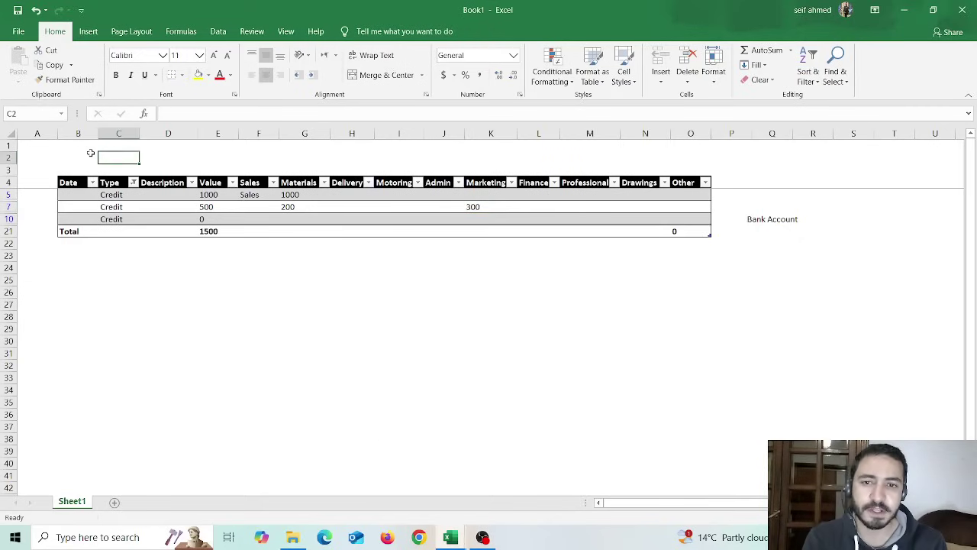
Step: Type the title 'Bookkeeping Template' in B2 and merge and centre it across B2:O2
left_click(92, 155)
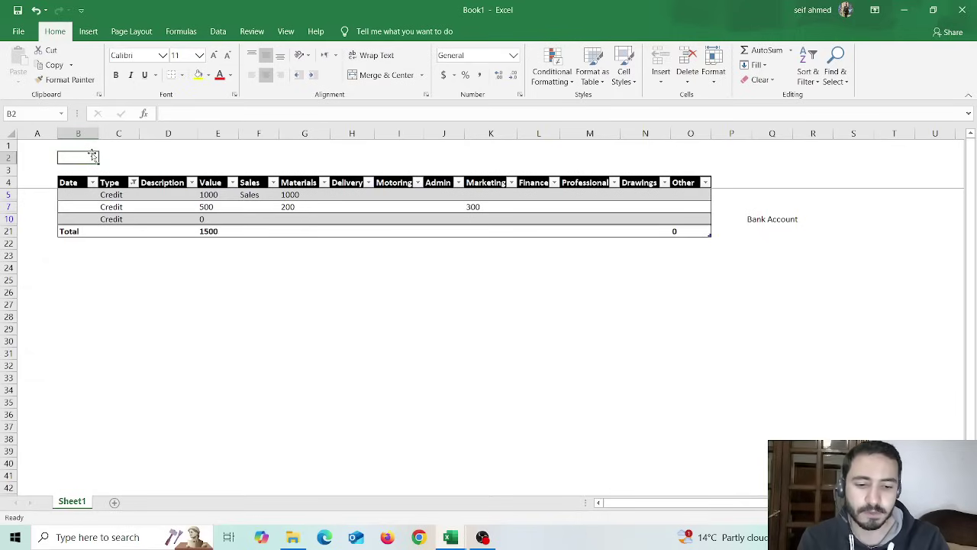
type("Bookkee")
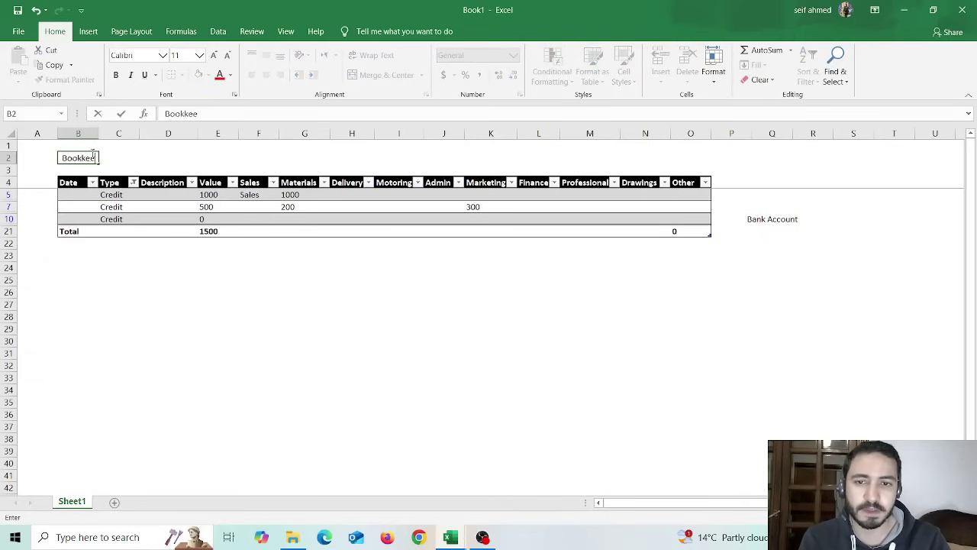
type("ping Templae")
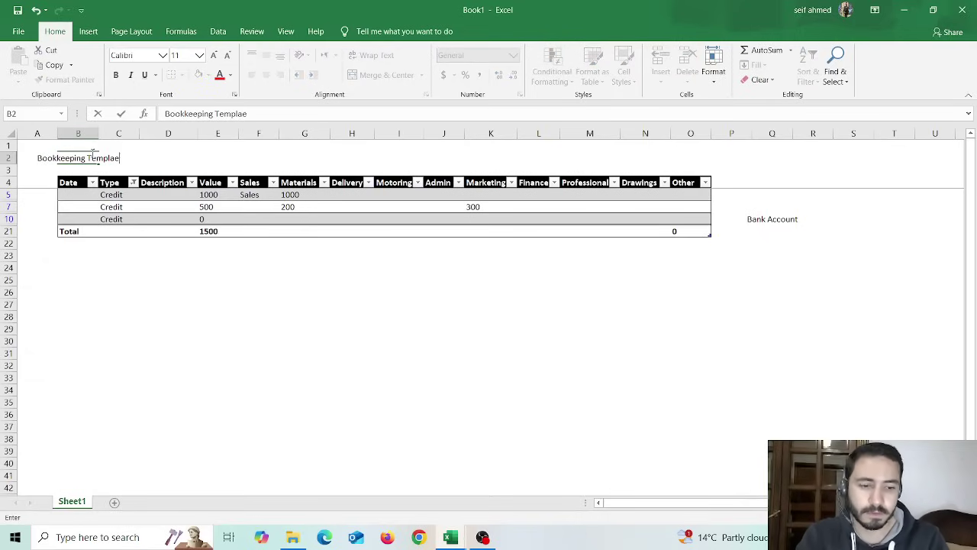
key("BackSpace")
type("te")
key("Return")
left_click_drag(82, 159, 680, 165)
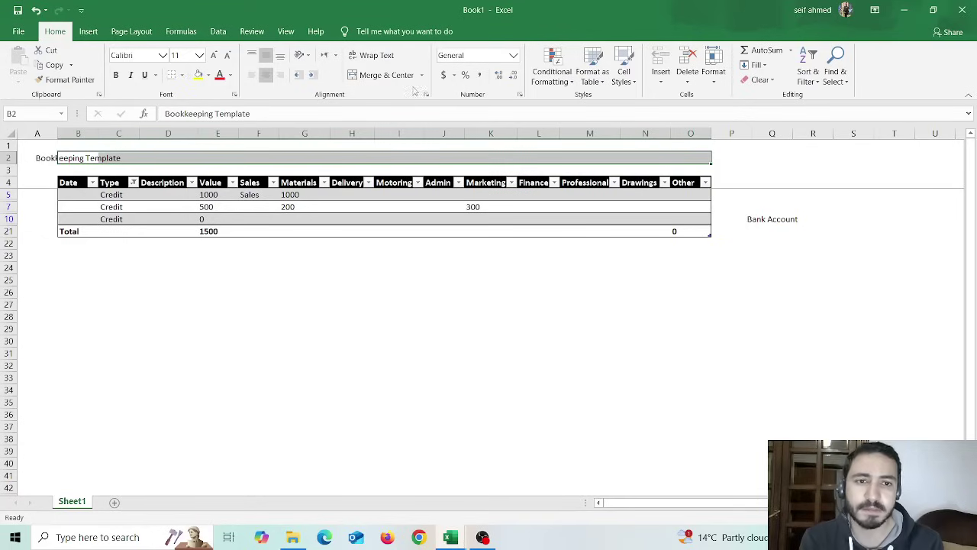
left_click(384, 75)
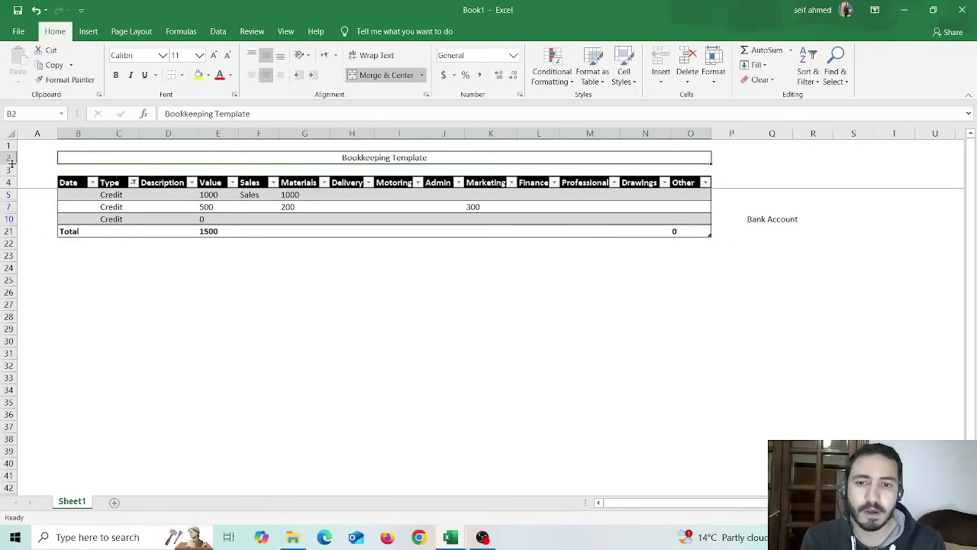
Step: Make row 2 taller and the title bold at 16 point
left_click_drag(11, 164, 11, 180)
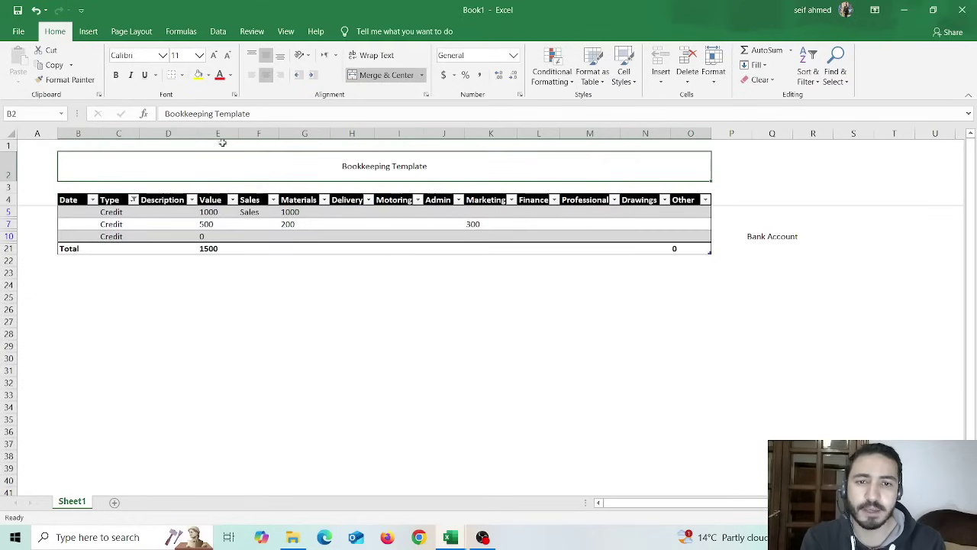
left_click(115, 75)
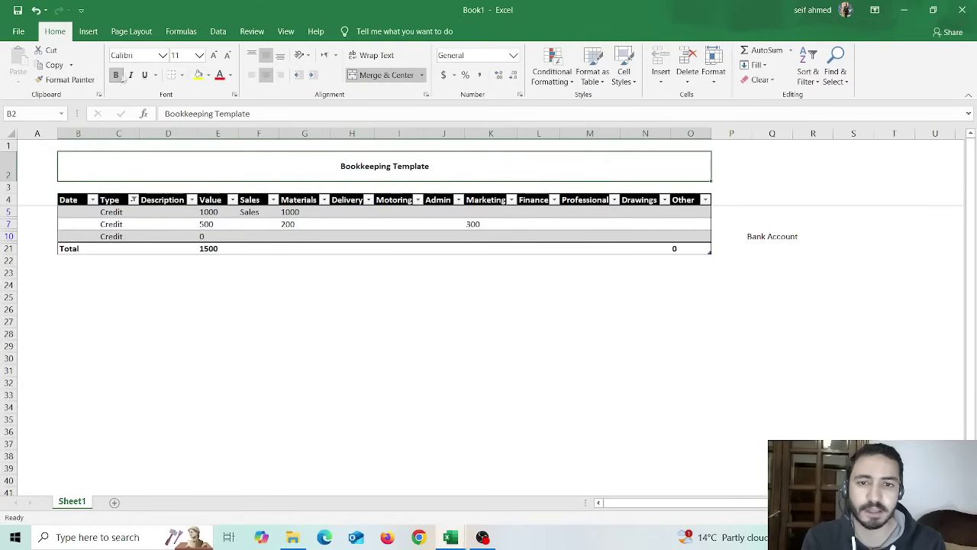
left_click(213, 55)
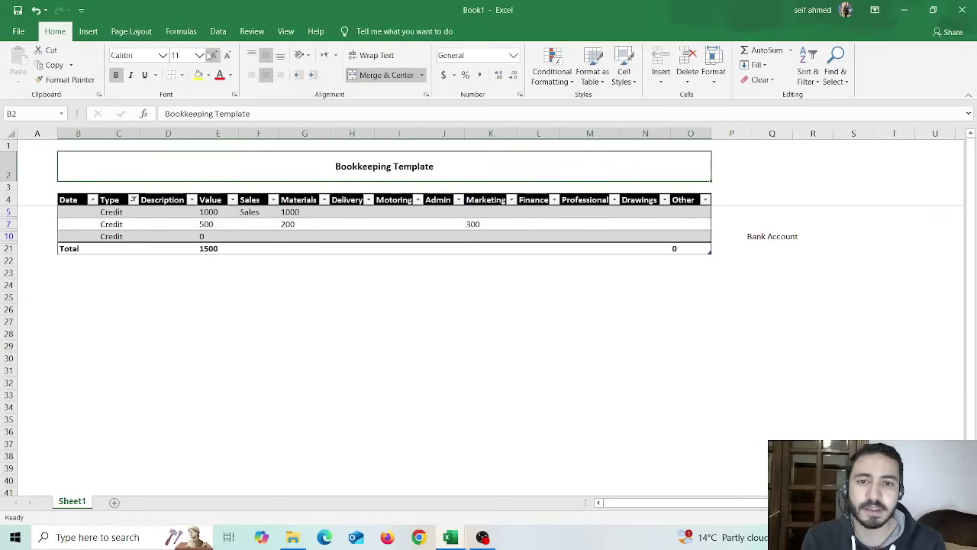
left_click(213, 55)
left_click(213, 55)
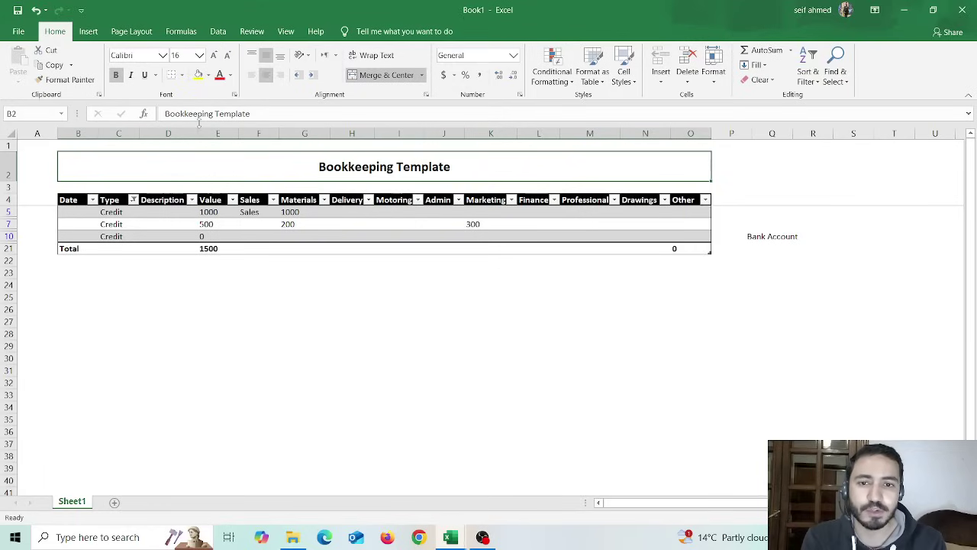
left_click_drag(73, 248, 702, 251)
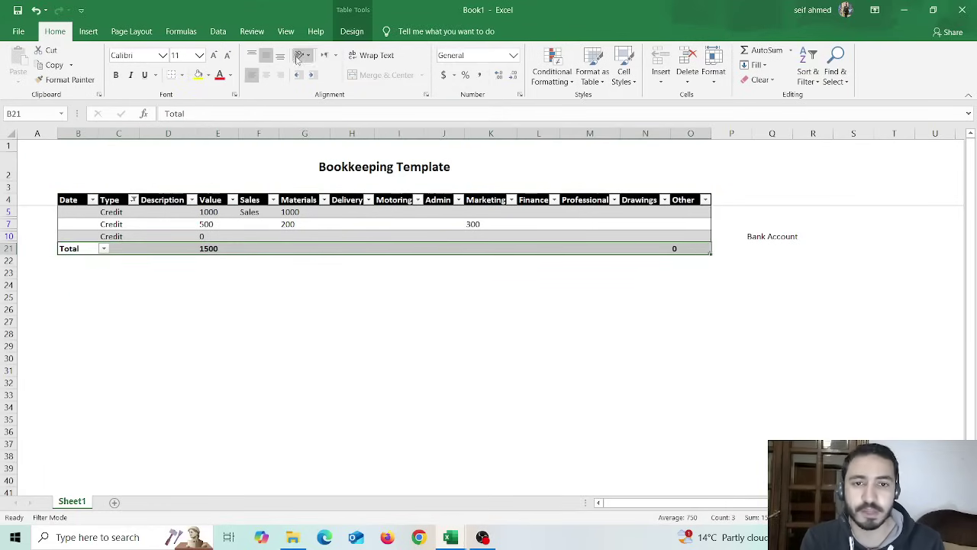
Step: Fill the Total row B21:O21 light gold and increase its font size one step
left_click(208, 74)
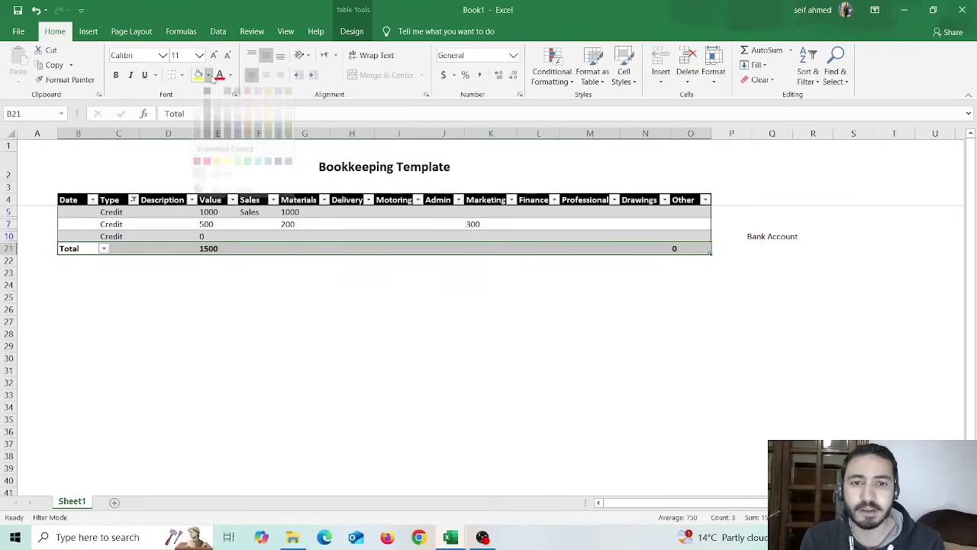
left_click(268, 122)
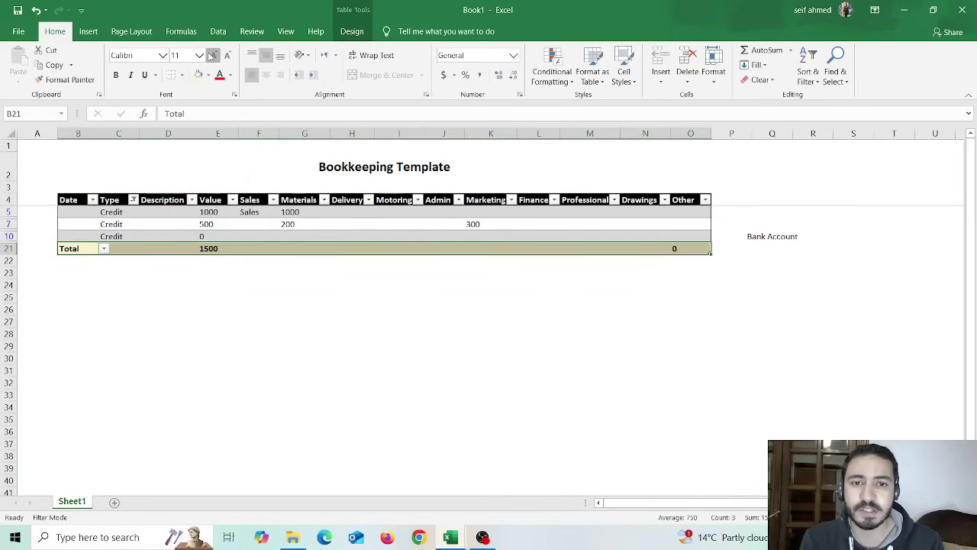
left_click(213, 55)
left_click(345, 309)
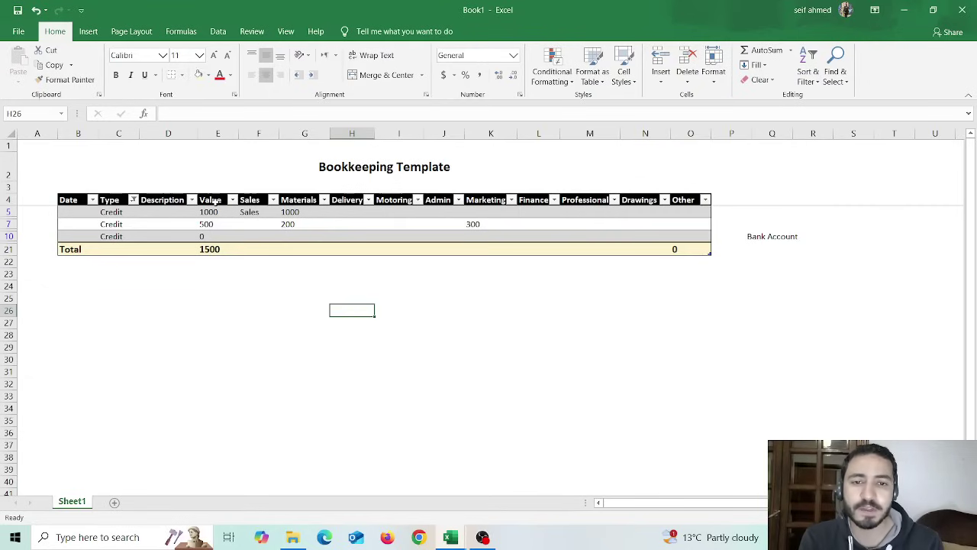
left_click_drag(214, 201, 418, 201)
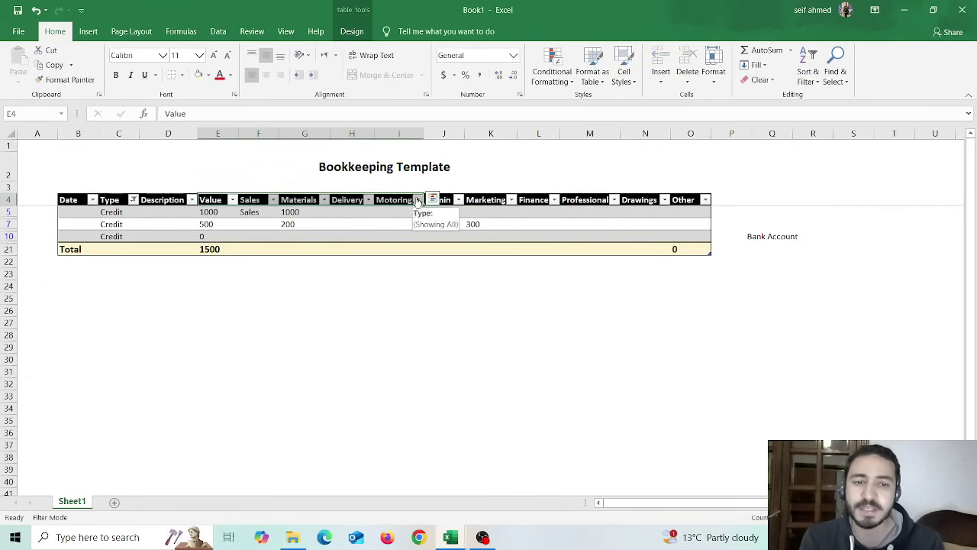